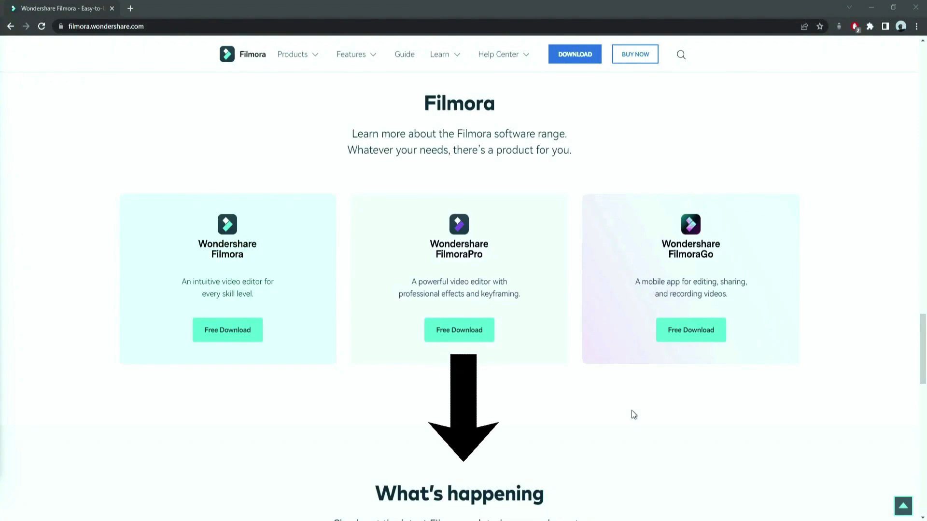
Step: Download the Filmora setup, install it, and start the newly installed Filmora
{"action": "left_click", "coordinate": [575, 55]}
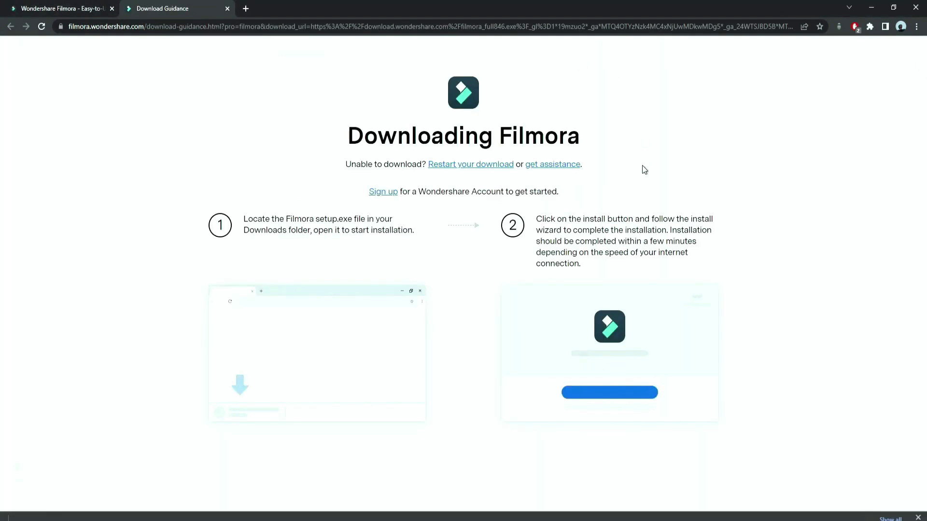
{"action": "left_click", "coordinate": [56, 512]}
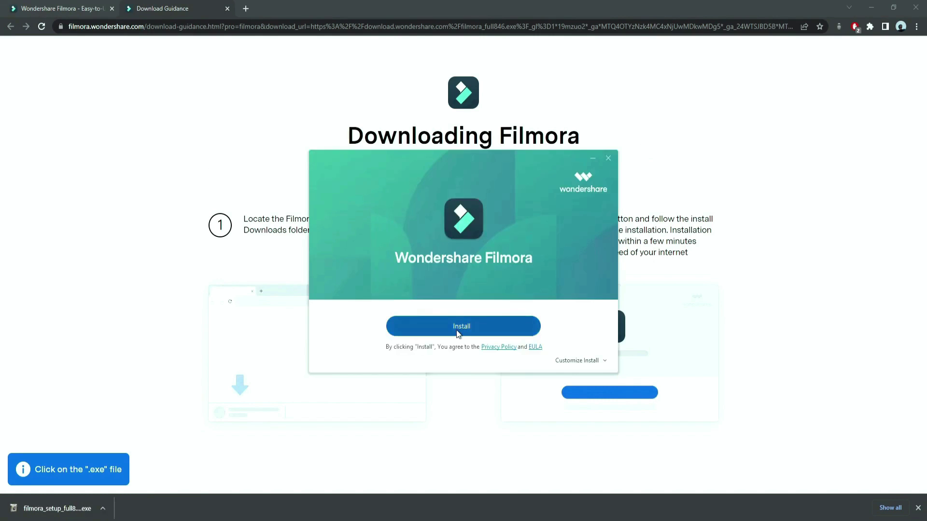
{"action": "left_click", "coordinate": [456, 328]}
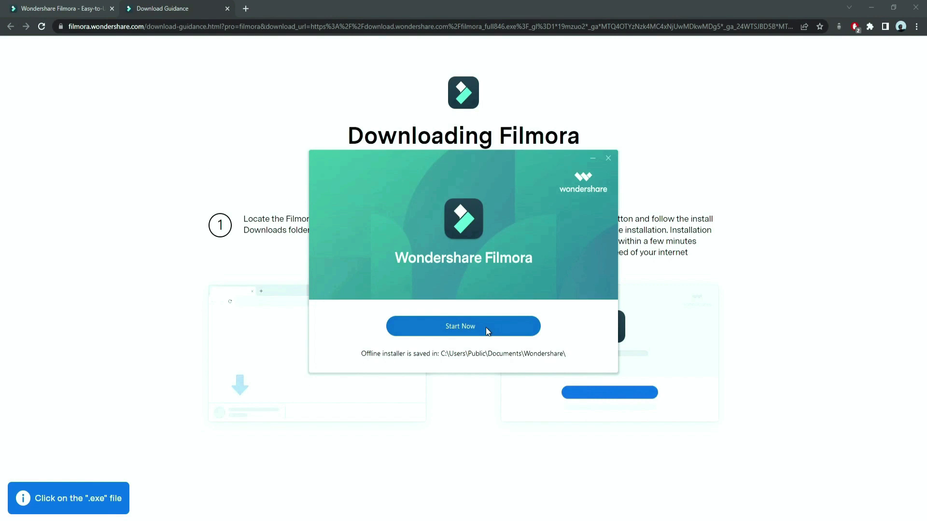
{"action": "left_click", "coordinate": [486, 327]}
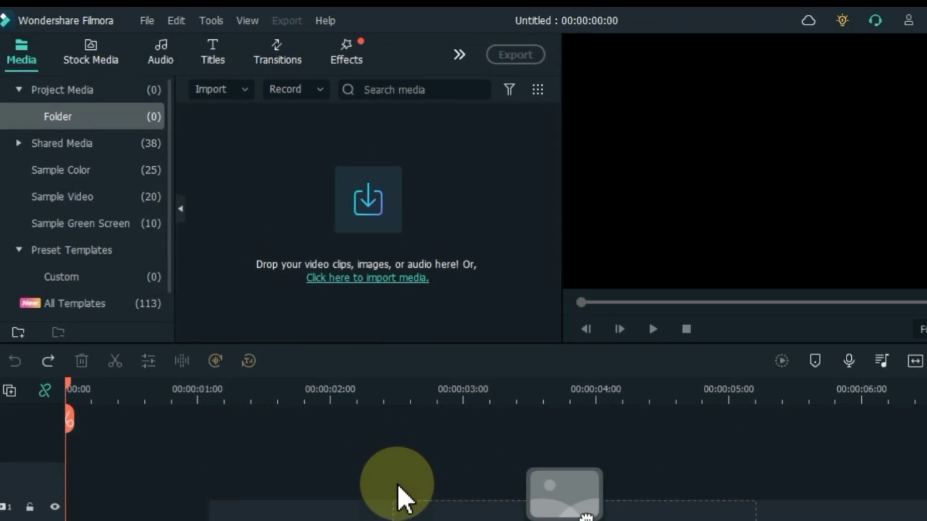
Step: Add a Default Title clip from the Titles library to the timeline
{"action": "left_click", "coordinate": [216, 51]}
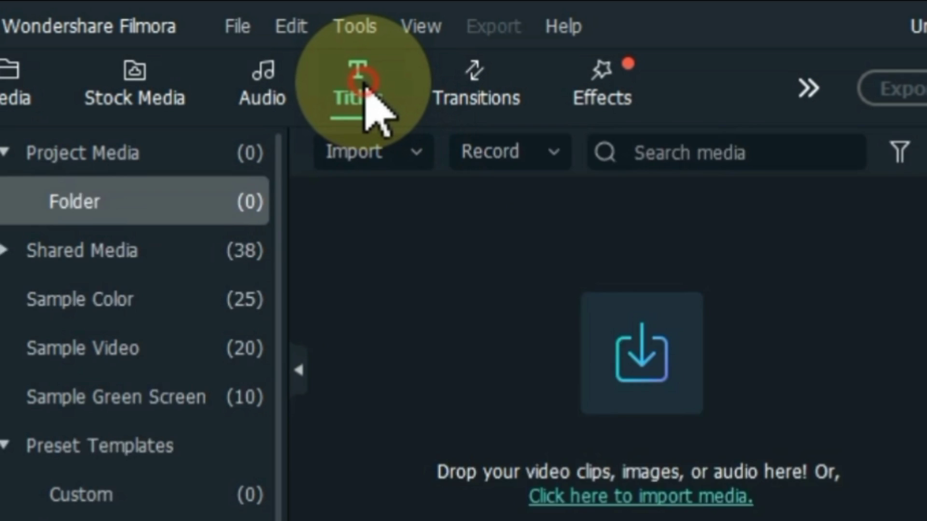
{"action": "mouse_move", "coordinate": [410, 280]}
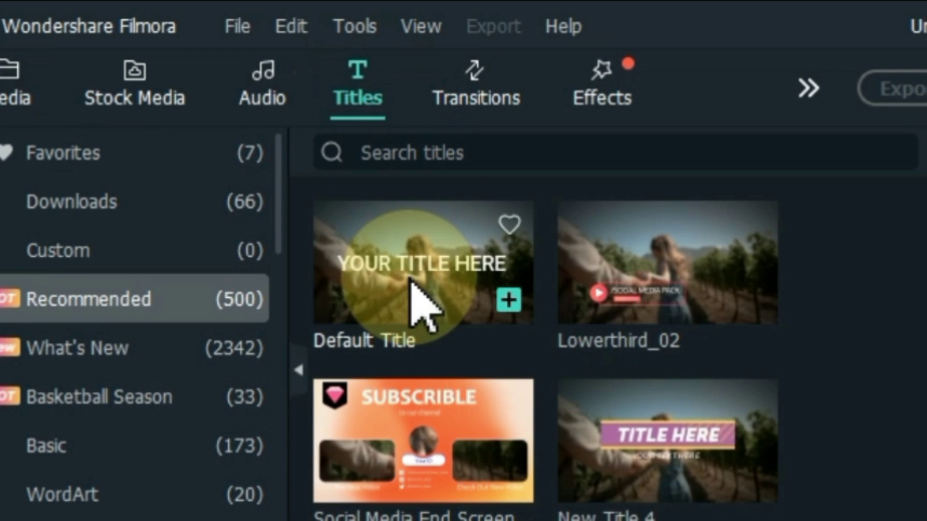
{"action": "left_click_drag", "start_coordinate": [410, 285], "coordinate": [68, 447]}
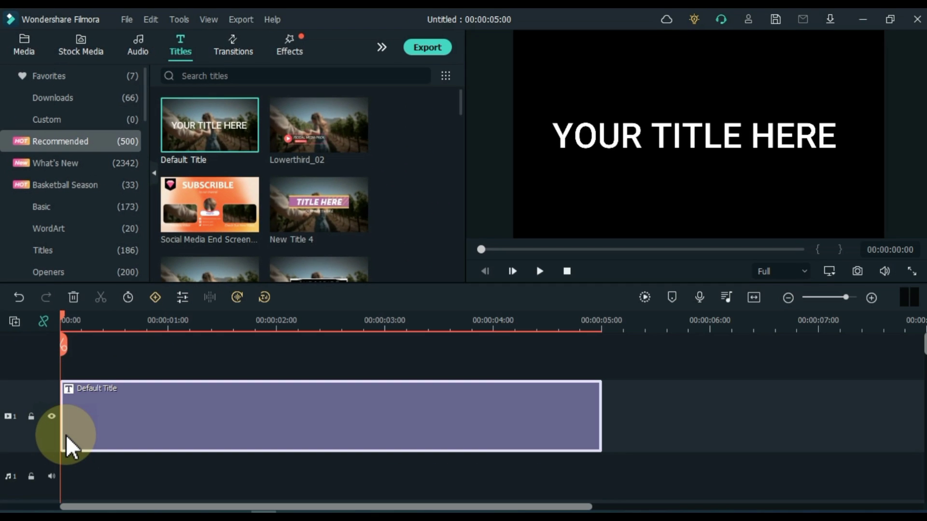
Step: Change the title text to FILMORA in the Motor Oil 1937 M54 font
{"action": "double_click", "coordinate": [92, 427]}
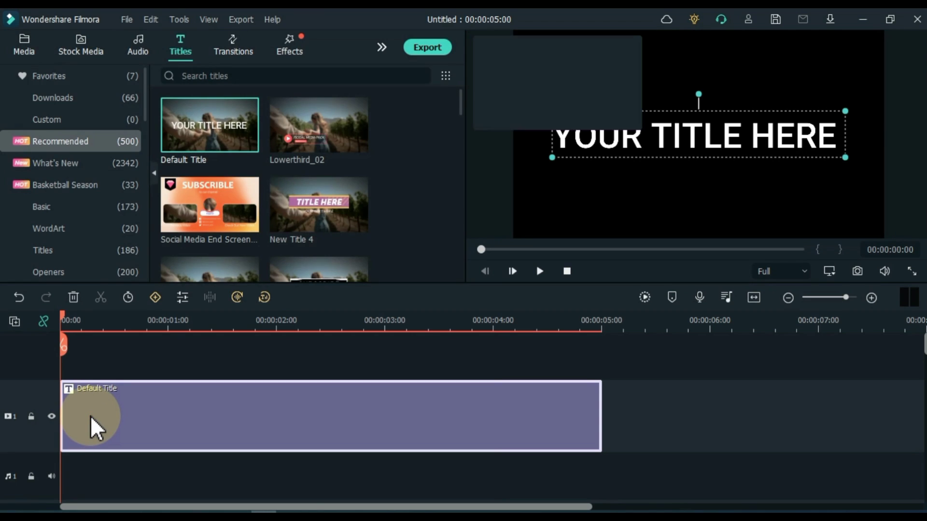
{"action": "left_click_drag", "start_coordinate": [539, 50], "coordinate": [726, 359]}
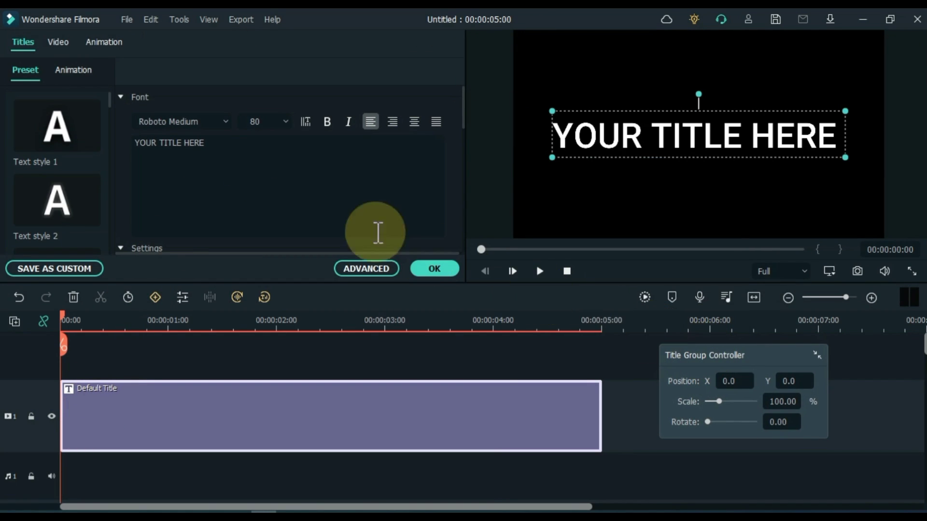
{"action": "left_click", "coordinate": [219, 164]}
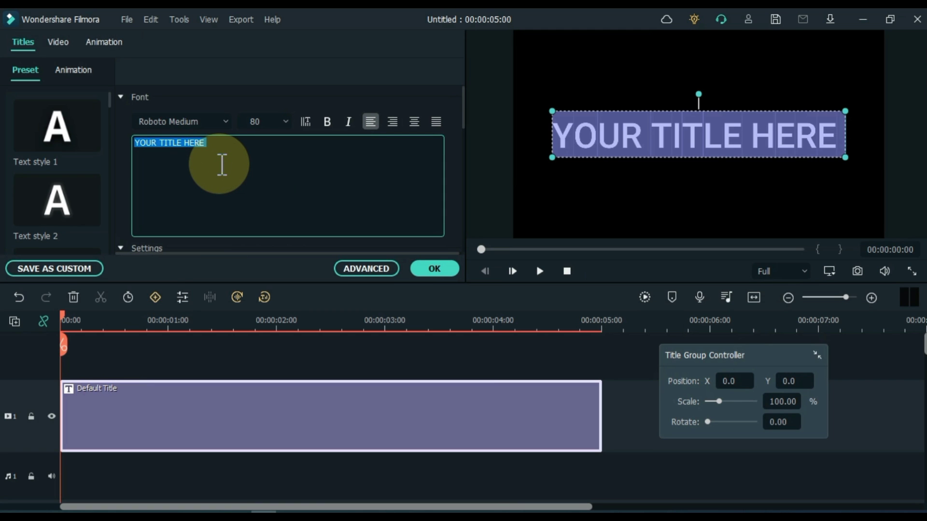
{"action": "type", "text": "FILMO"}
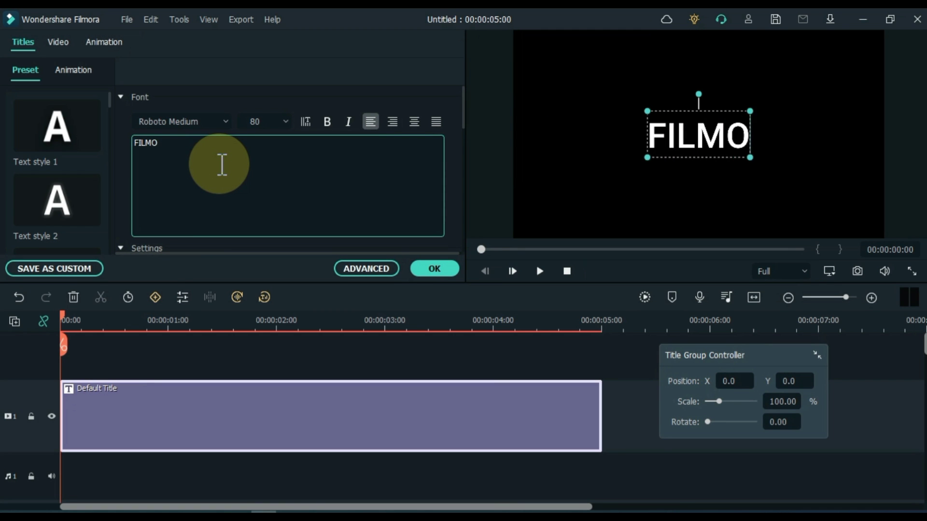
{"action": "type", "text": "RA"}
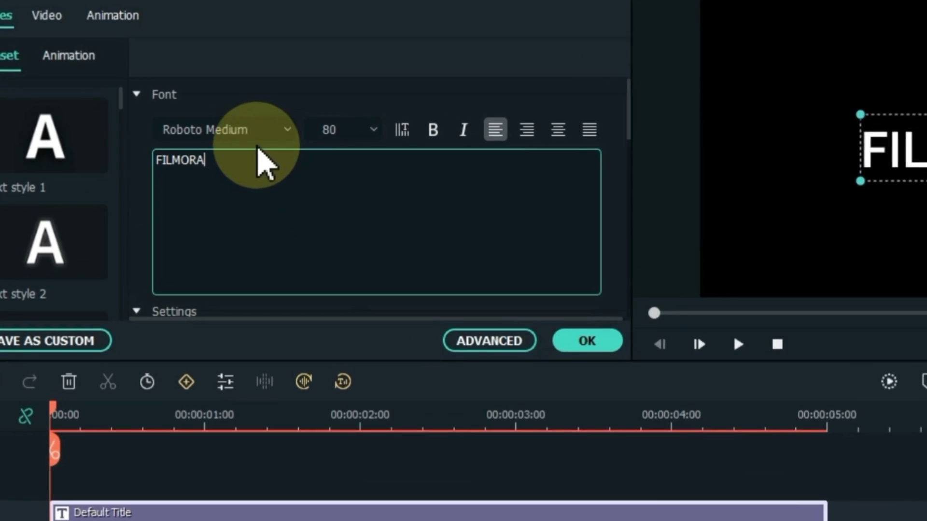
{"action": "left_click", "coordinate": [194, 121]}
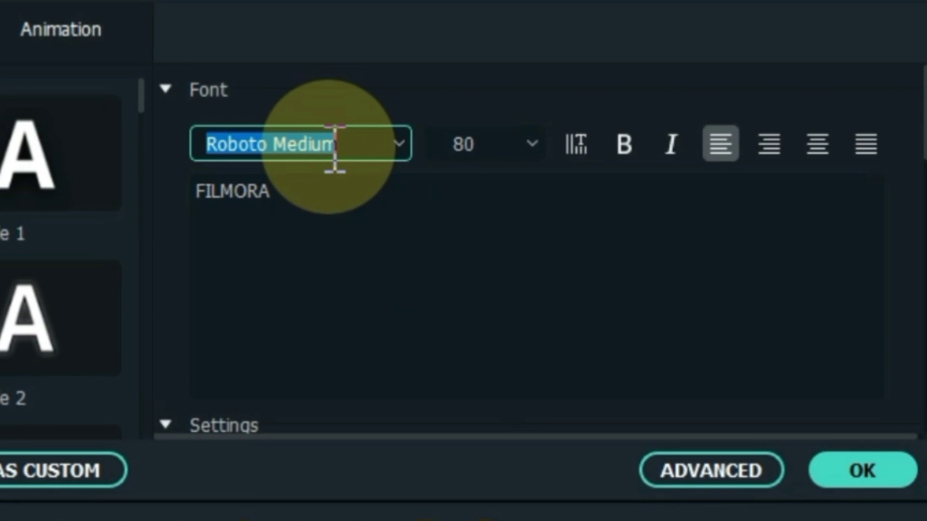
{"action": "type", "text": "Motor Oil 1937 M54"}
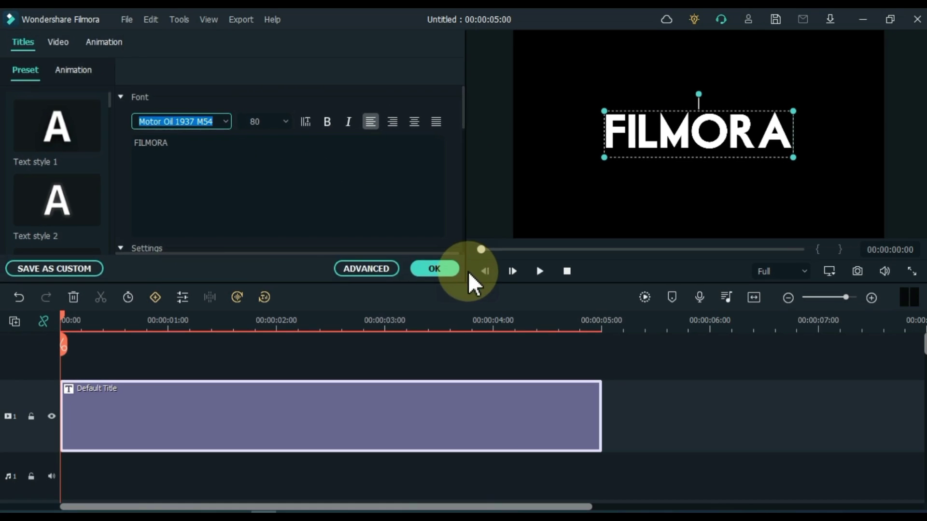
{"action": "left_click", "coordinate": [862, 471]}
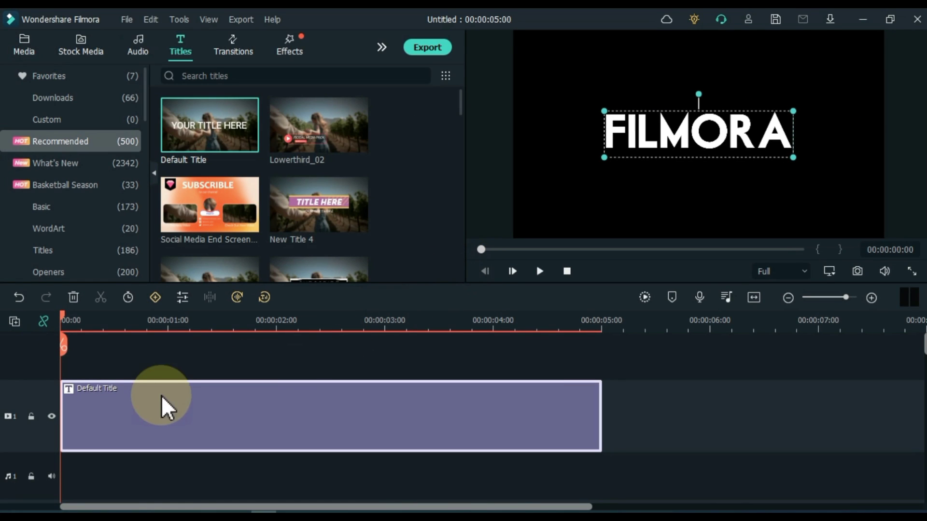
Step: Put a Black sample colour clip beneath the FILMORA title and snapshot the preview
{"action": "left_click", "coordinate": [110, 376]}
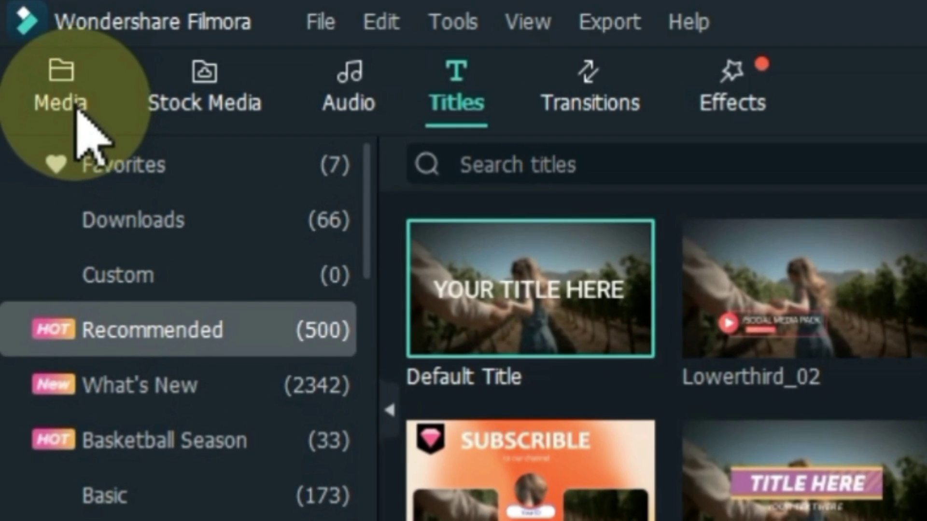
{"action": "left_click", "coordinate": [29, 51]}
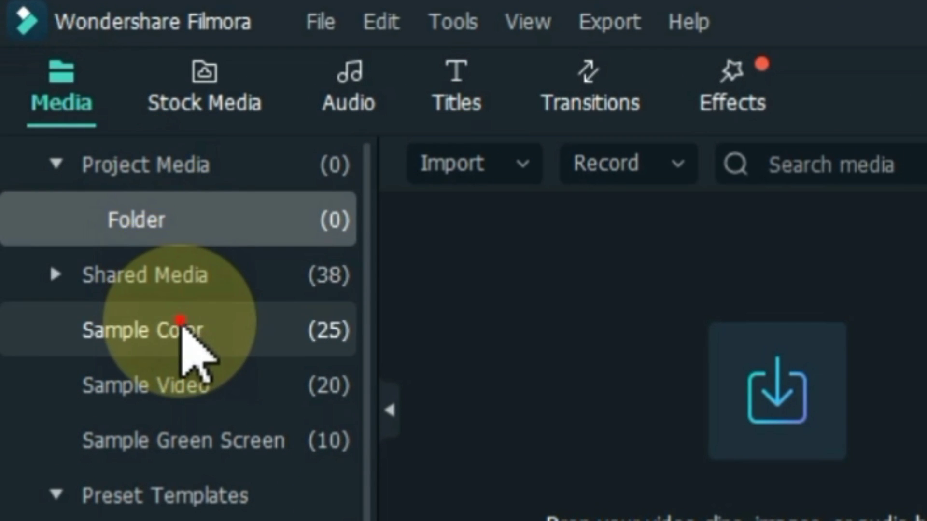
{"action": "left_click", "coordinate": [181, 325]}
{"action": "left_click", "coordinate": [916, 164]}
{"action": "type", "text": "Black"}
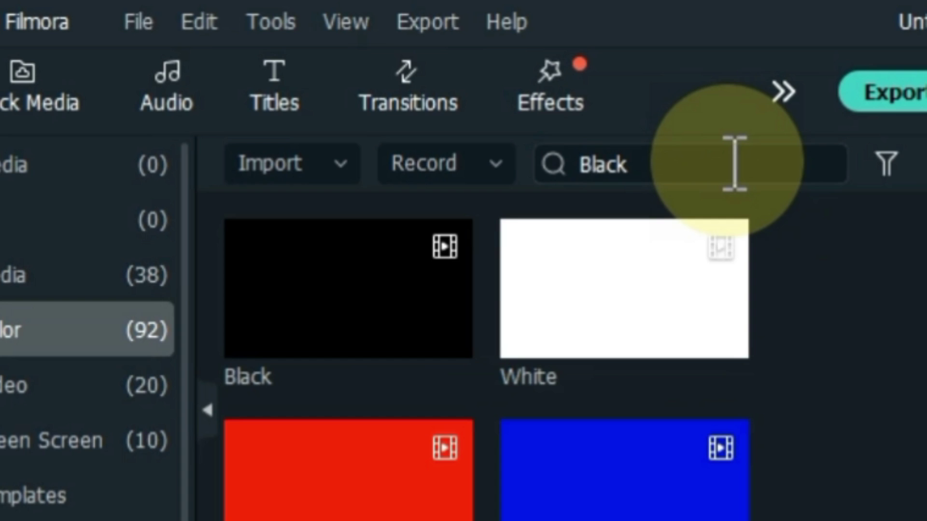
{"action": "left_click_drag", "start_coordinate": [407, 238], "coordinate": [184, 520]}
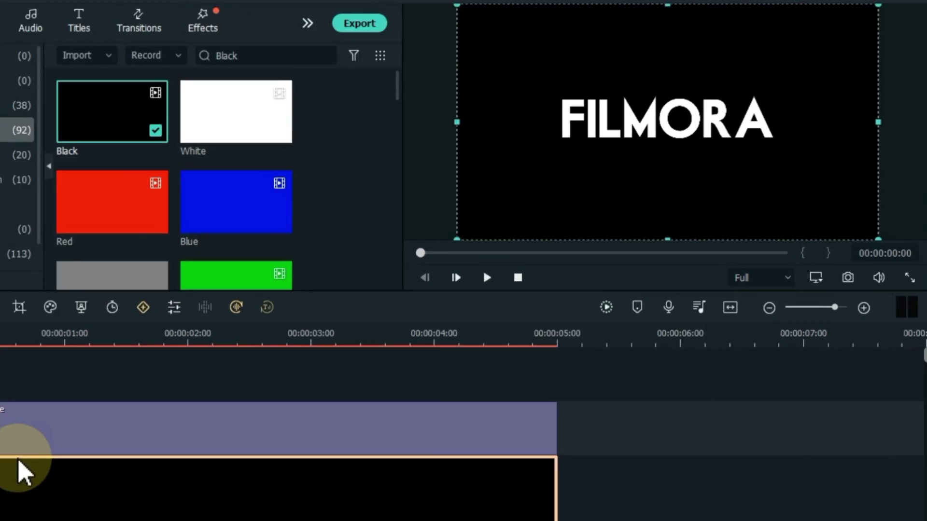
{"action": "left_click", "coordinate": [848, 277]}
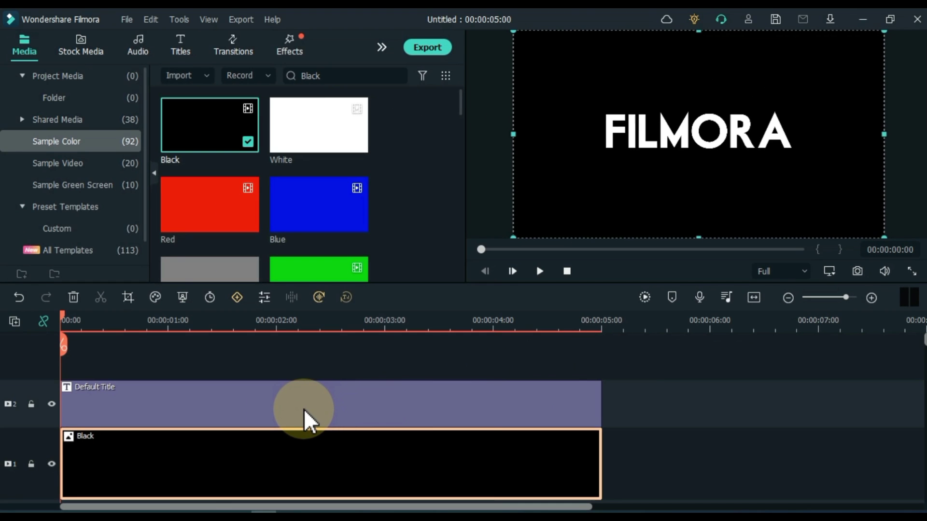
Step: Retype the title as CINEMATIC TITLE in Montserrat SemiBold and snapshot the preview
{"action": "double_click", "coordinate": [304, 411]}
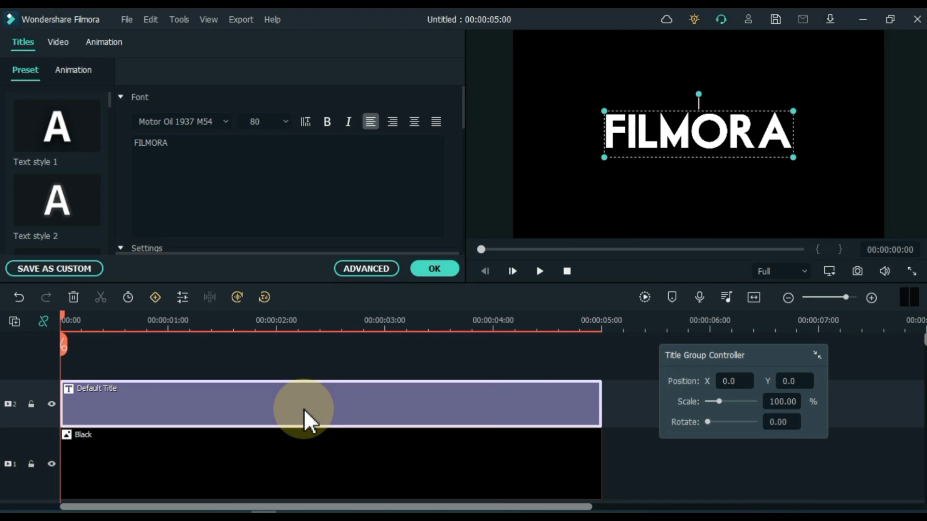
{"action": "double_click", "coordinate": [256, 172]}
{"action": "type", "text": "CINEM"}
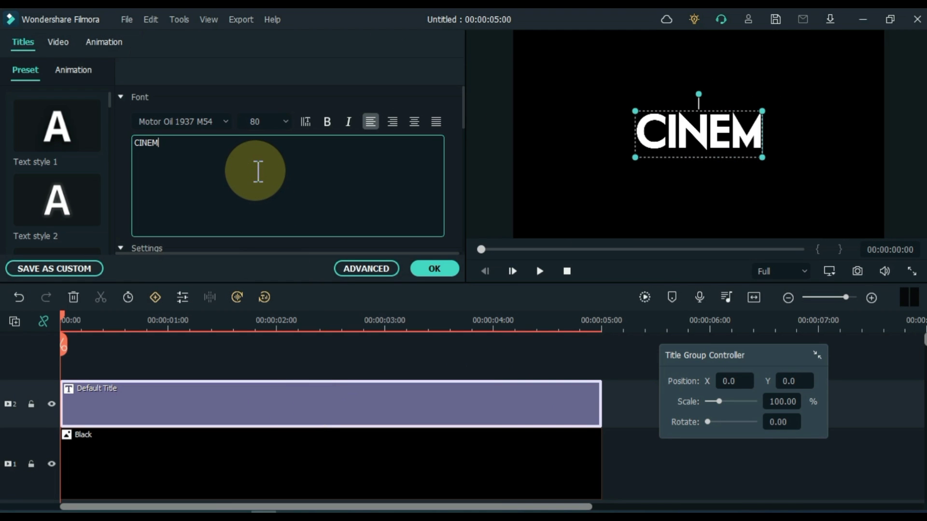
{"action": "type", "text": "ATIC TITLE"}
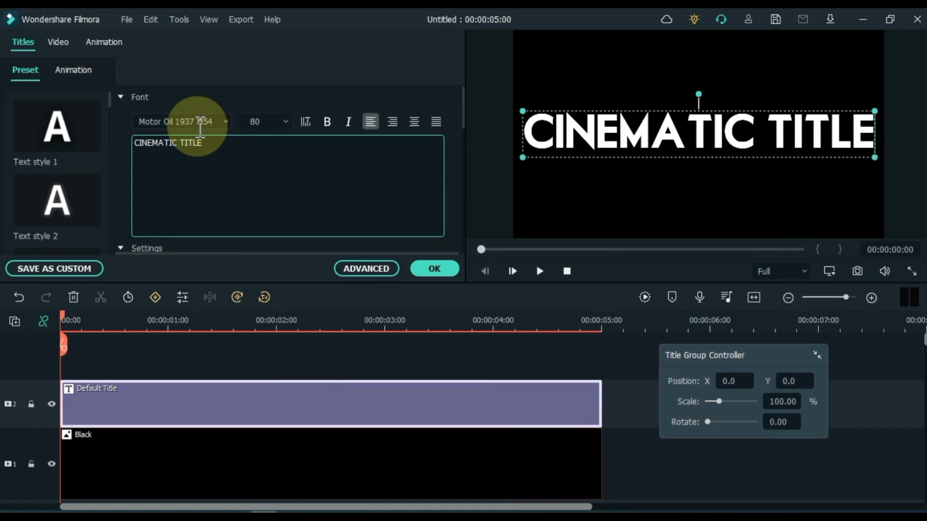
{"action": "scroll", "coordinate": [200, 127], "scroll_direction": "up", "scroll_amount": 1}
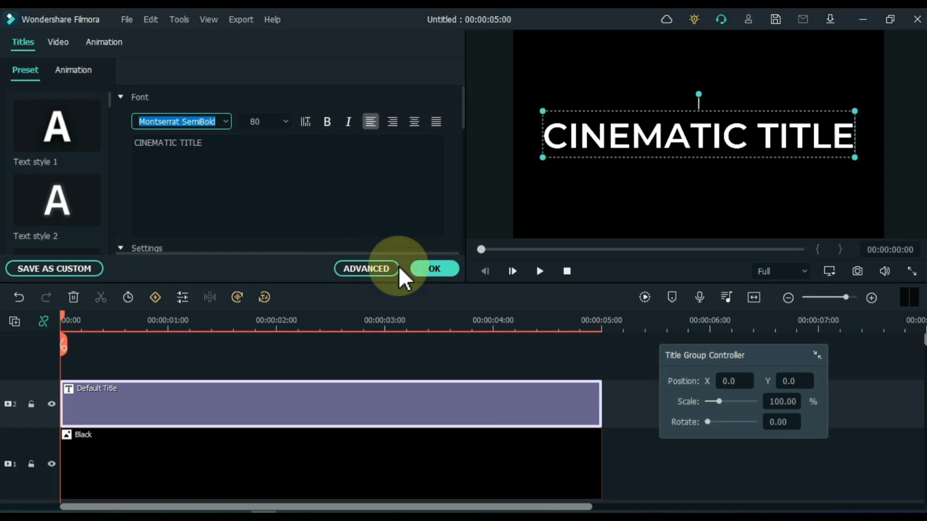
{"action": "left_click", "coordinate": [435, 270]}
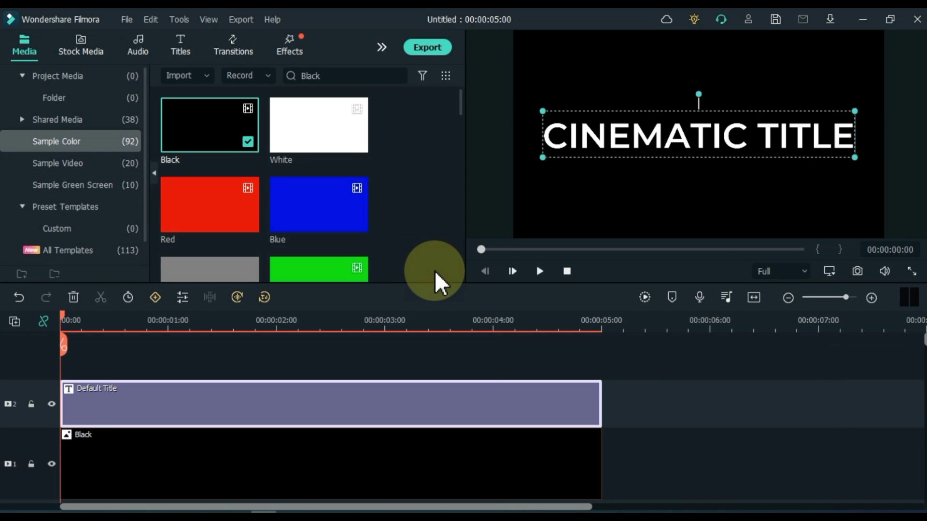
{"action": "left_click", "coordinate": [864, 271]}
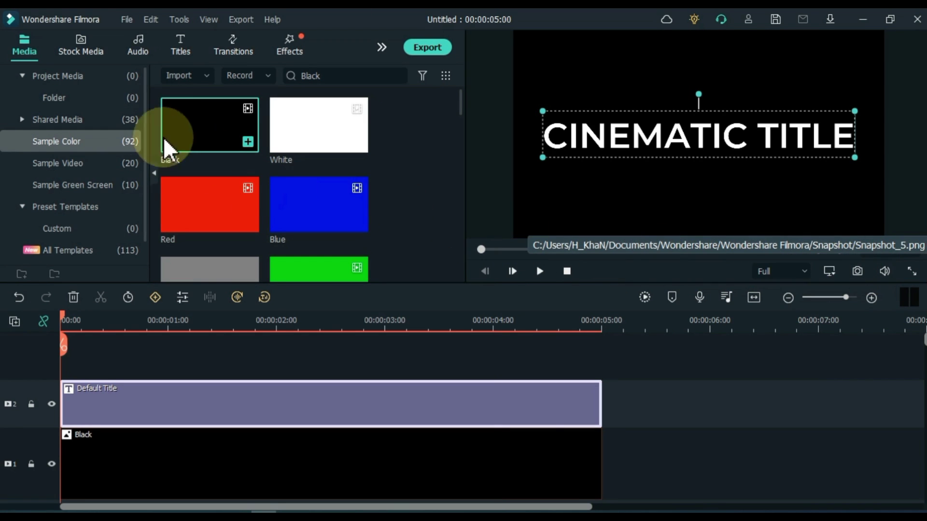
{"action": "left_click", "coordinate": [58, 77]}
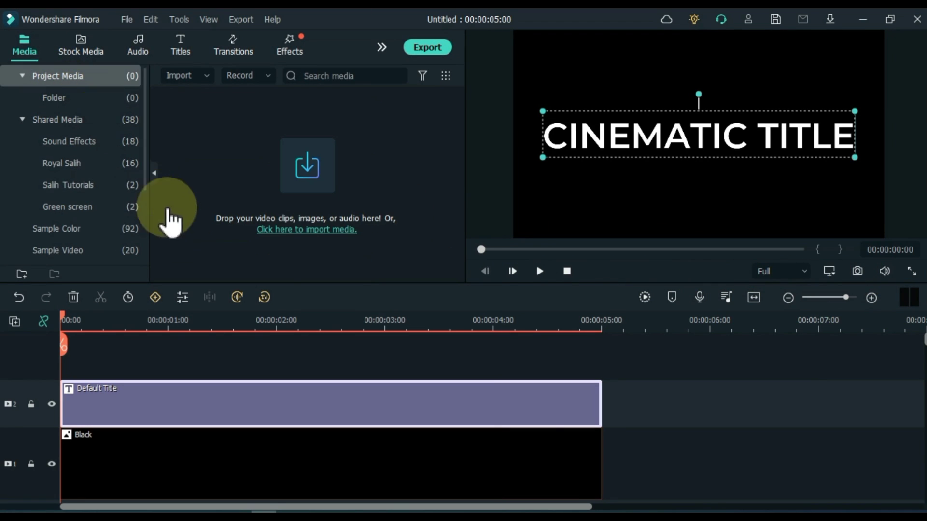
Step: Clear the timeline and import Snapshot_4 and Snapshot_5 from the Filmora Snapshot folder
{"action": "left_click_drag", "start_coordinate": [380, 371], "coordinate": [306, 454]}
{"action": "key", "text": "Delete"}
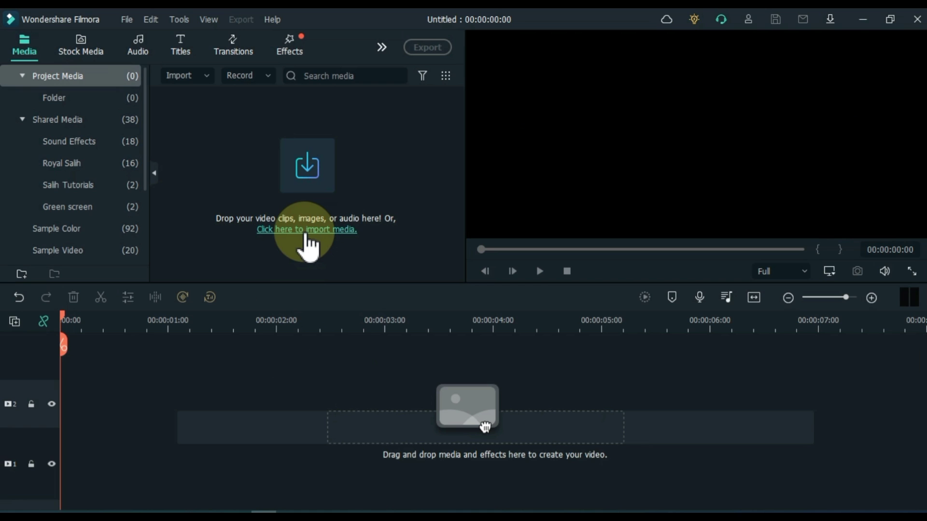
{"action": "left_click", "coordinate": [306, 232]}
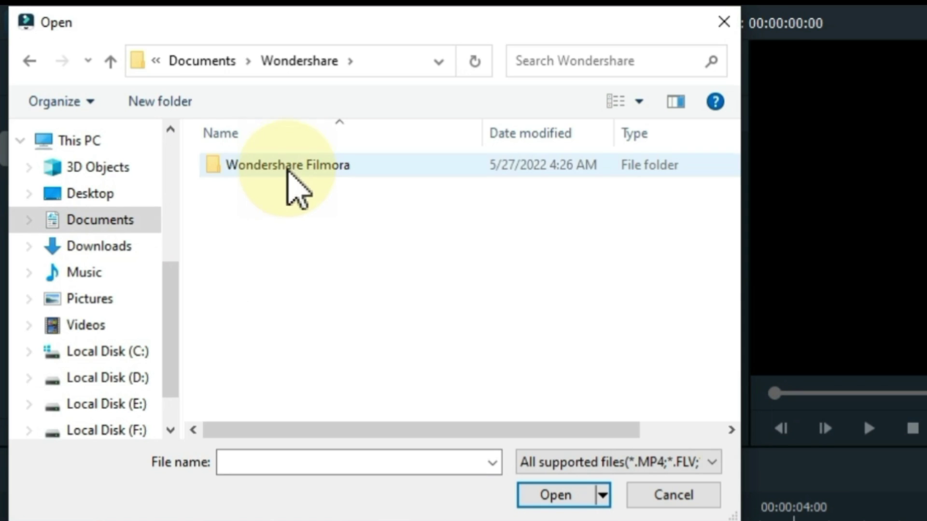
{"action": "double_click", "coordinate": [288, 166]}
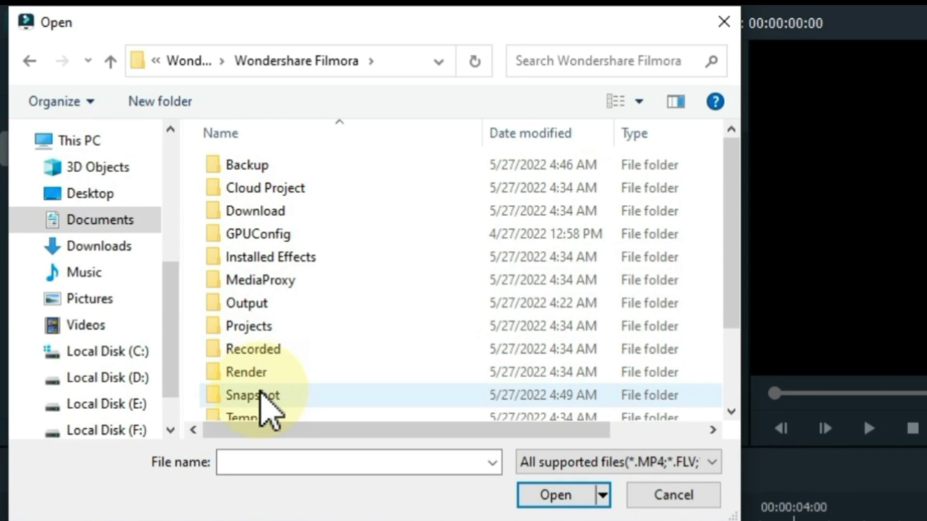
{"action": "double_click", "coordinate": [261, 395]}
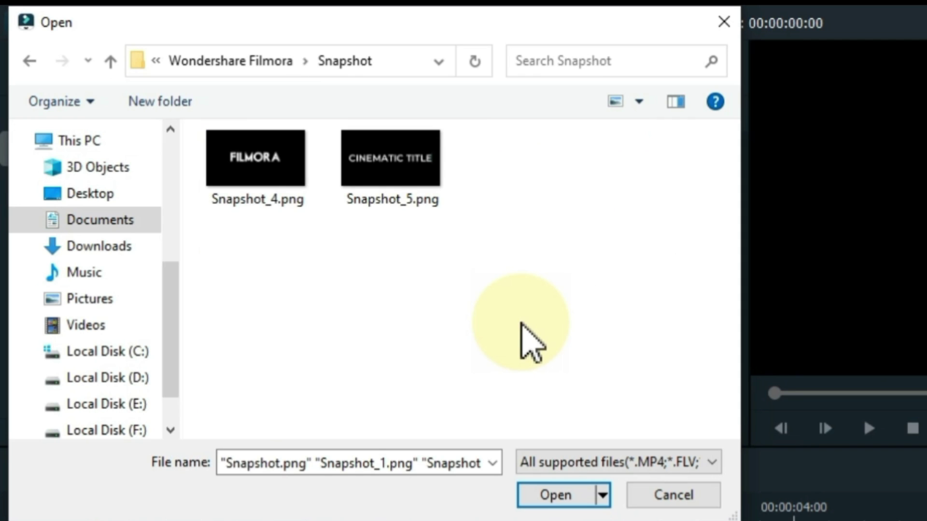
{"action": "left_click_drag", "start_coordinate": [494, 287], "coordinate": [276, 183]}
{"action": "left_click", "coordinate": [541, 502]}
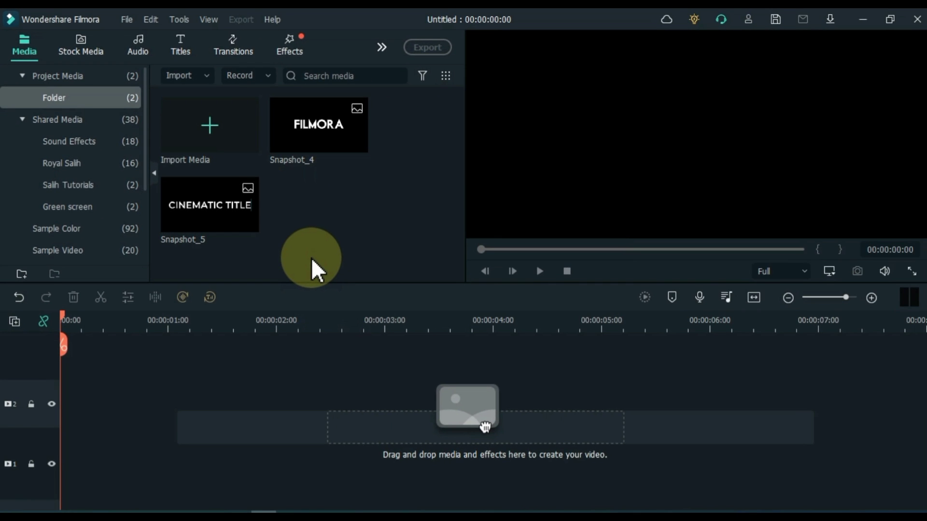
Step: Import Background video, Lense flare, Particles and Sound effect from E:\New folder (13)
{"action": "left_click", "coordinate": [208, 140]}
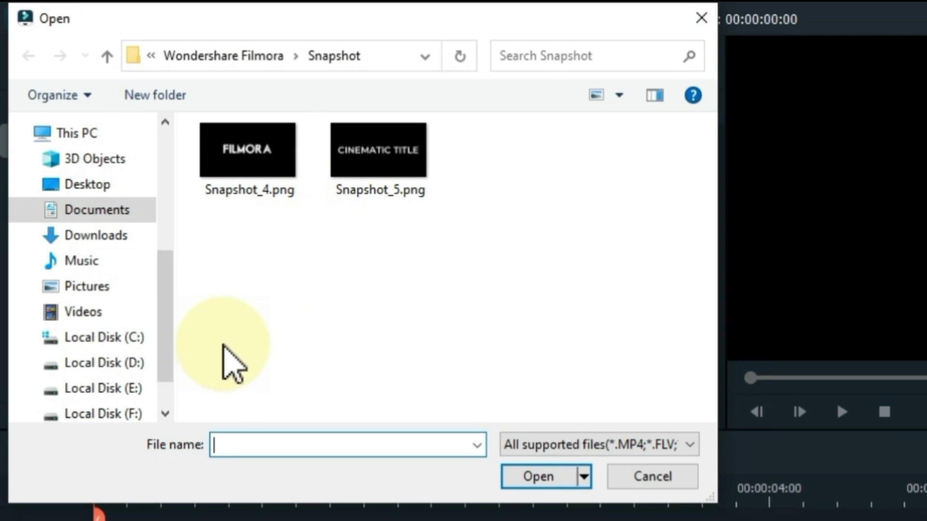
{"action": "left_click", "coordinate": [129, 393]}
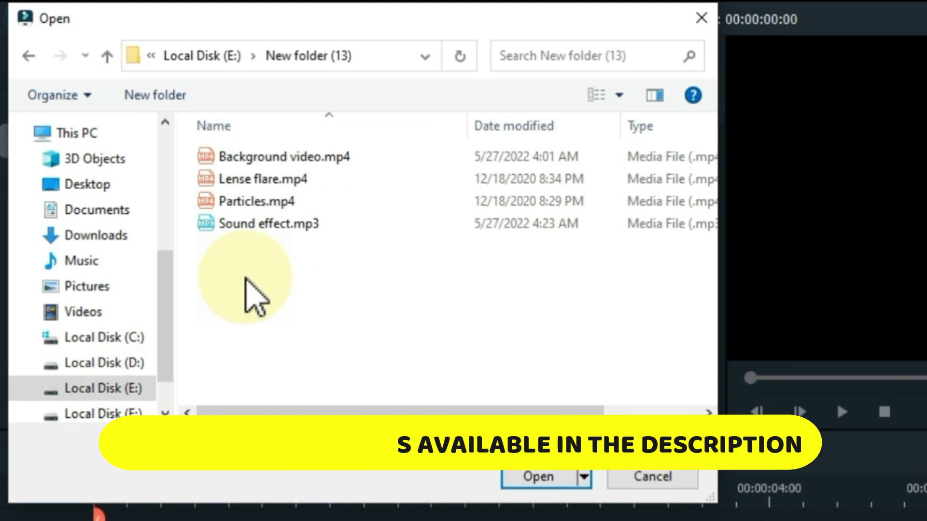
{"action": "left_click_drag", "start_coordinate": [245, 278], "coordinate": [299, 152]}
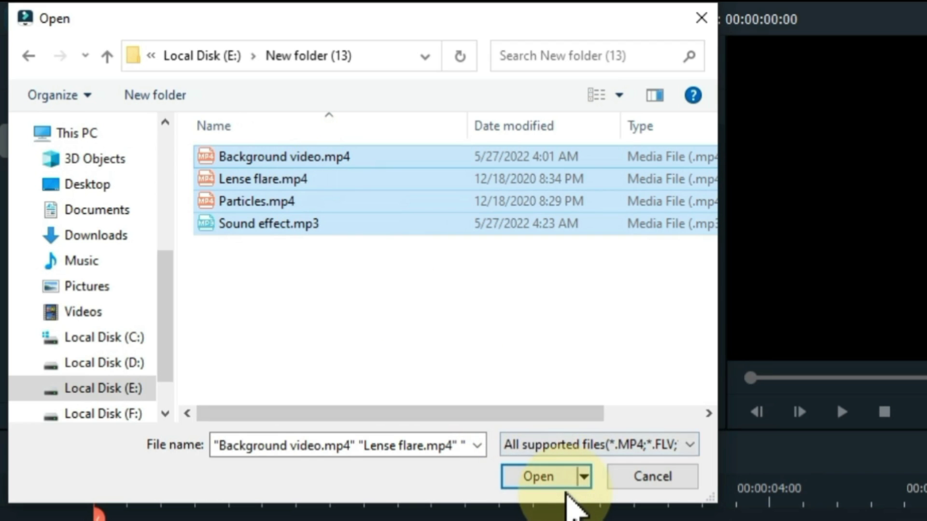
{"action": "left_click", "coordinate": [556, 482]}
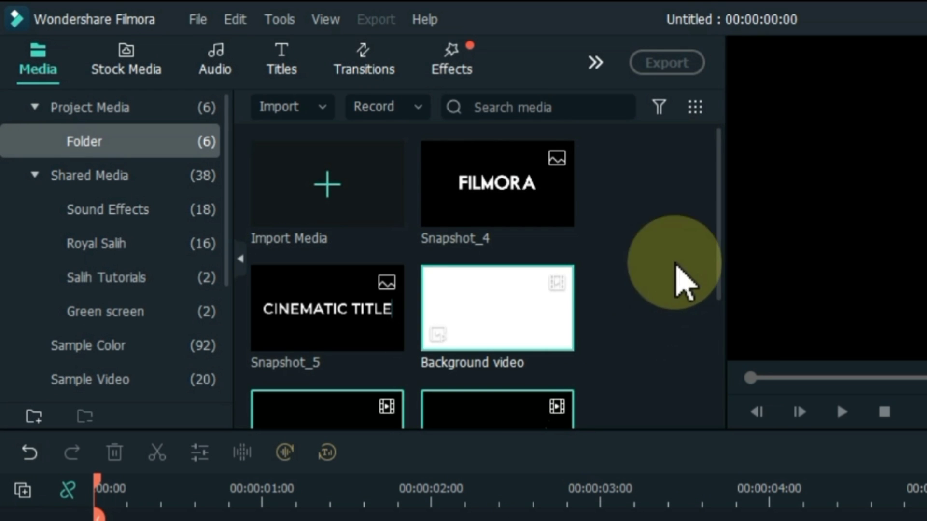
{"action": "left_click_drag", "start_coordinate": [719, 251], "coordinate": [738, 244]}
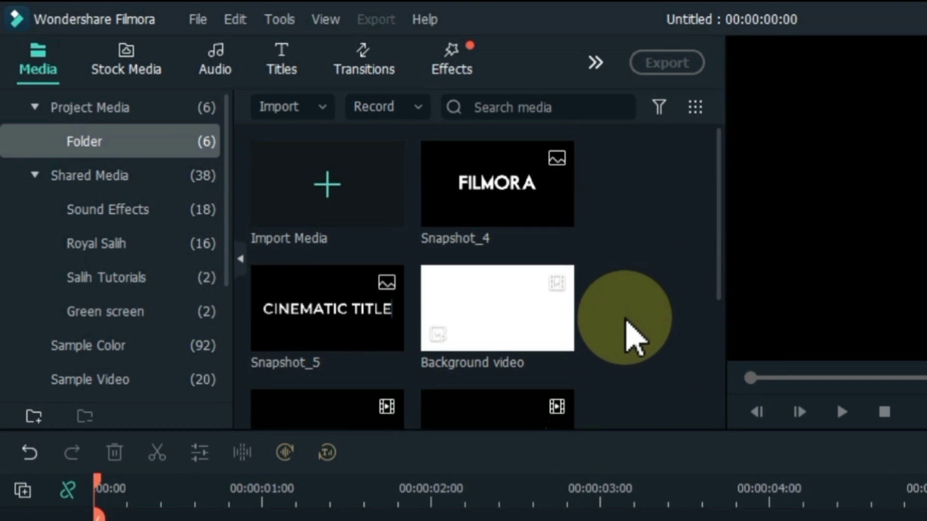
{"action": "left_click_drag", "start_coordinate": [488, 339], "coordinate": [184, 520]}
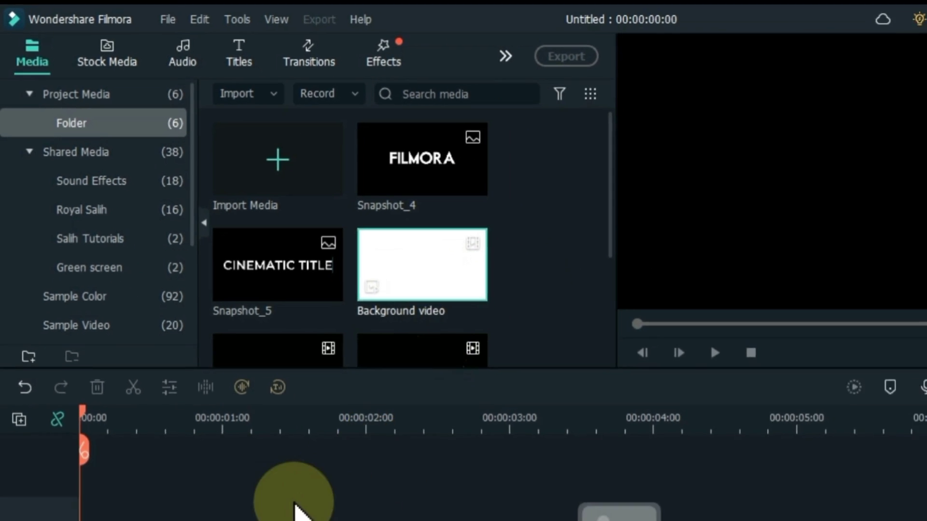
Step: Place Background video on track 1, match the project to 1920 x 1080 29.97fps, and play it
{"action": "left_click_drag", "start_coordinate": [137, 502], "coordinate": [110, 491]}
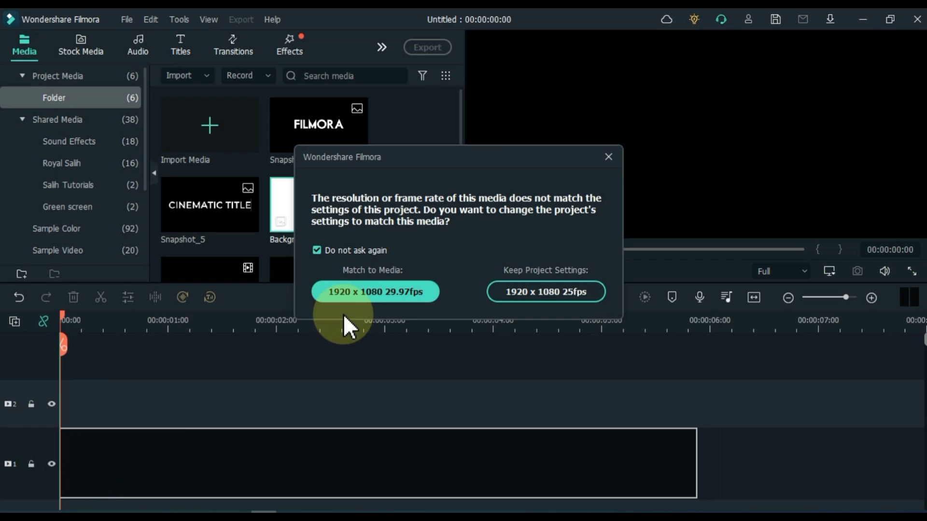
{"action": "left_click", "coordinate": [375, 293]}
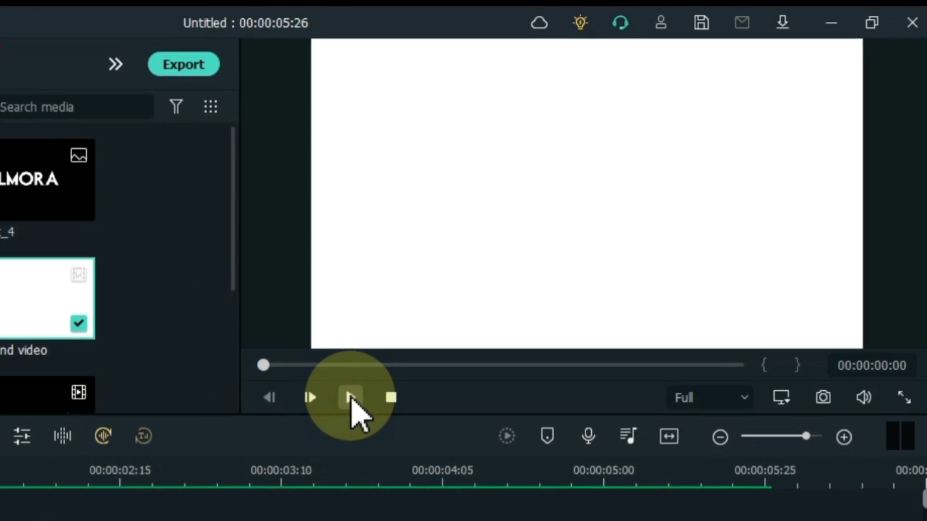
{"action": "left_click", "coordinate": [541, 274]}
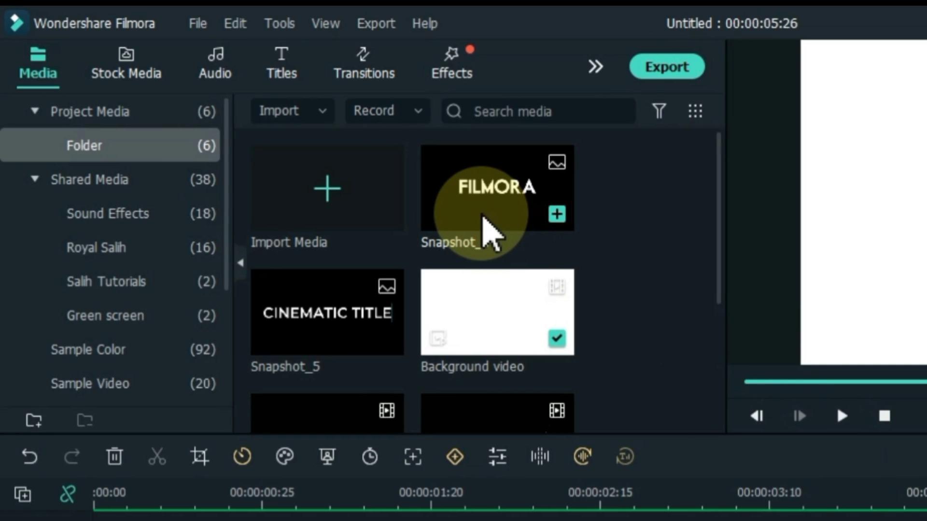
Step: Place Snapshot_4 on track 2 and extend it to the background's 00:00:05:26 end
{"action": "left_click_drag", "start_coordinate": [239, 217], "coordinate": [108, 520]}
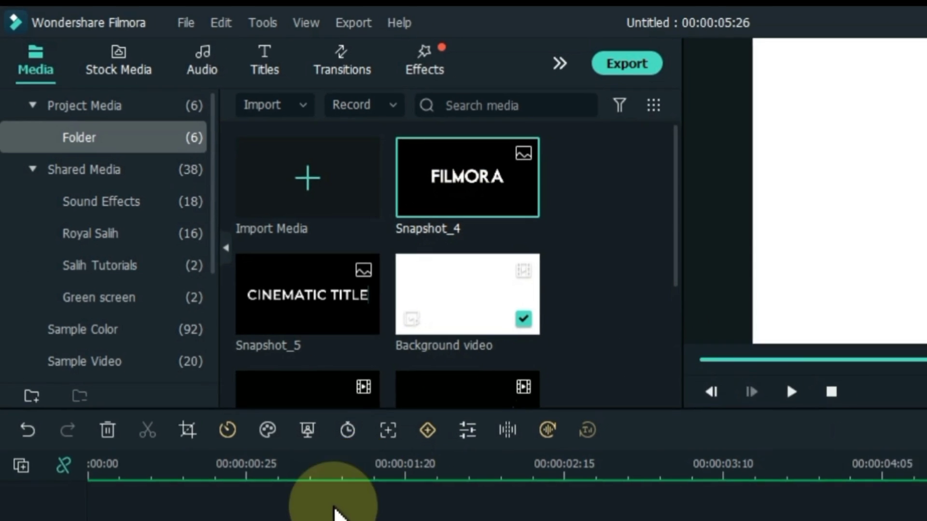
{"action": "left_click_drag", "start_coordinate": [335, 513], "coordinate": [209, 520]}
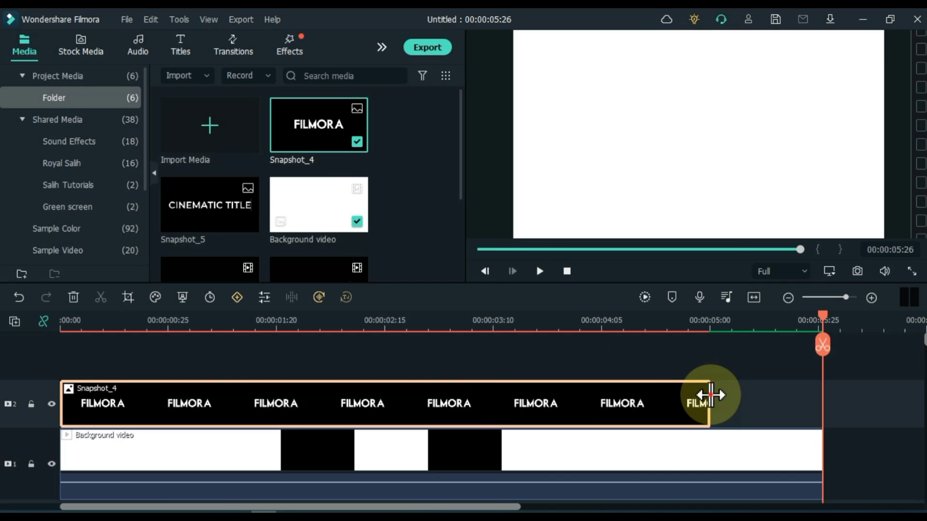
{"action": "left_click_drag", "start_coordinate": [710, 395], "coordinate": [823, 413]}
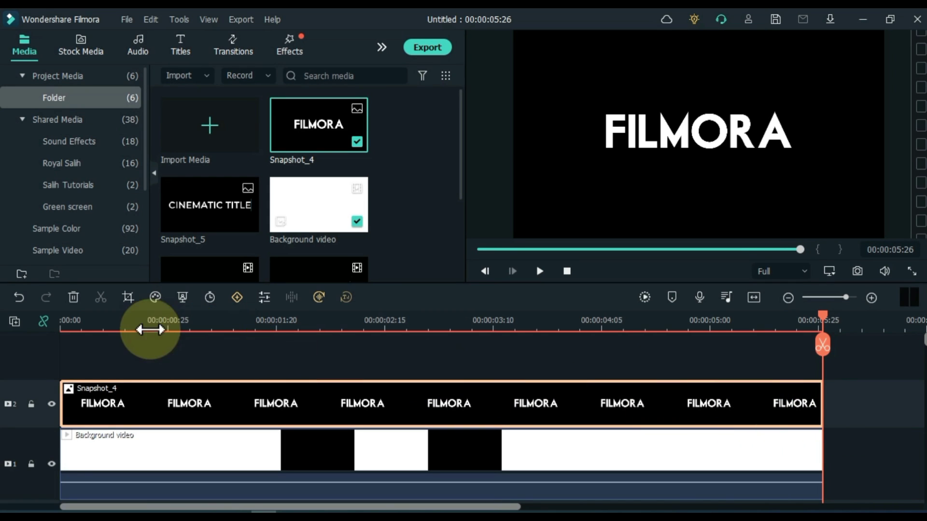
{"action": "left_click", "coordinate": [124, 330]}
Step: Add Snapshot_5 on track 3, extend it to full length, and hide that track
{"action": "left_click_drag", "start_coordinate": [211, 225], "coordinate": [45, 368]}
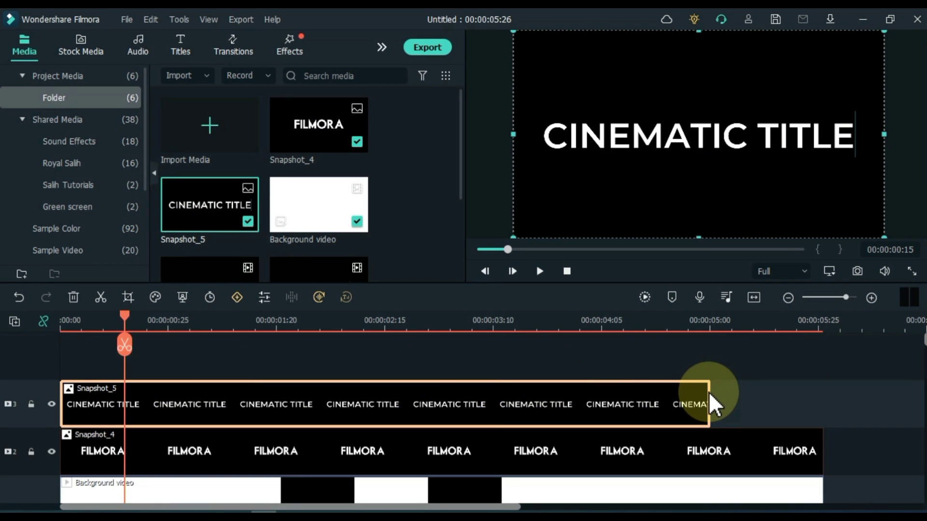
{"action": "left_click_drag", "start_coordinate": [709, 404], "coordinate": [823, 404]}
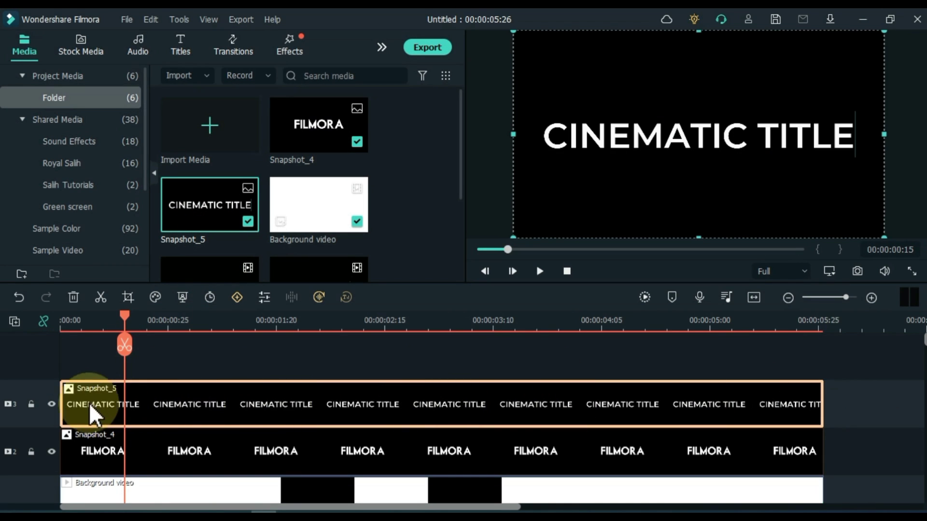
{"action": "left_click", "coordinate": [51, 404]}
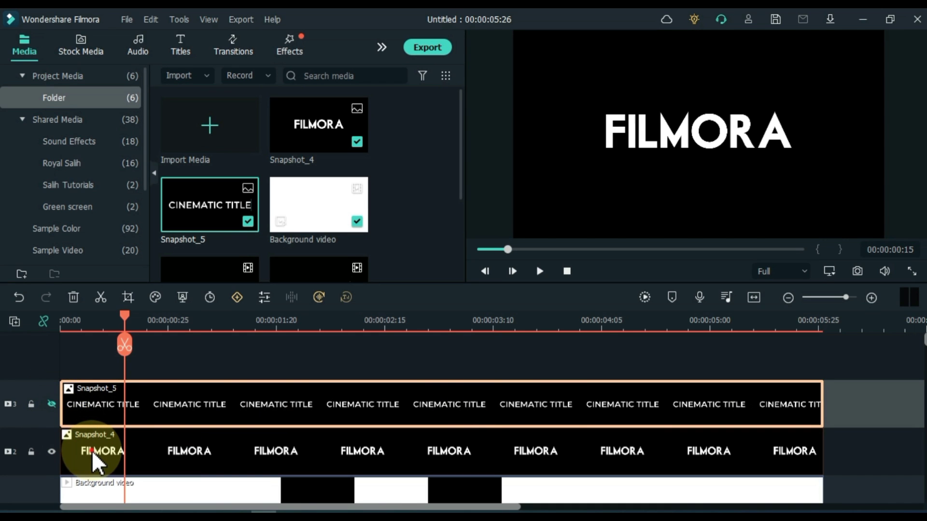
Step: Apply Chroma Key to Snapshot_4 keying out white, with Edge Thickness raised to 3.44
{"action": "left_click", "coordinate": [98, 462]}
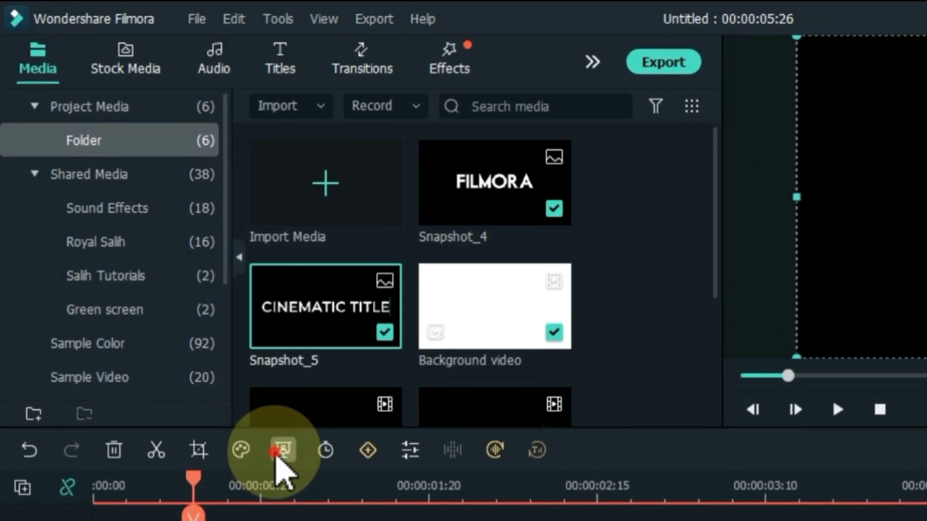
{"action": "left_click", "coordinate": [182, 297]}
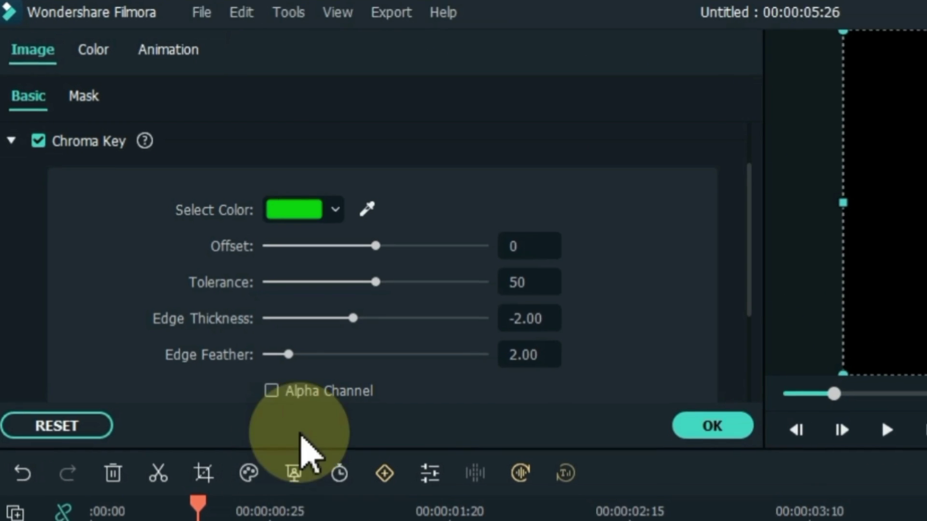
{"action": "left_click", "coordinate": [338, 218]}
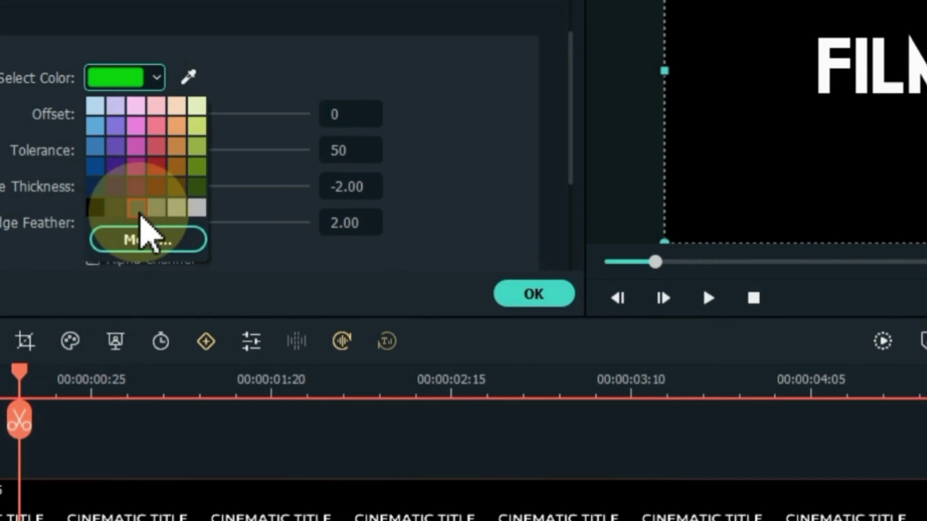
{"action": "left_click", "coordinate": [145, 241]}
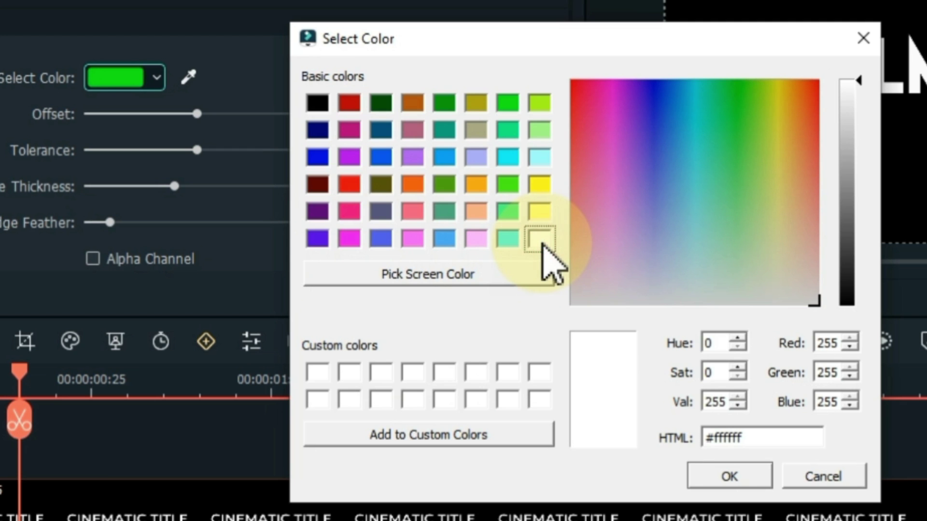
{"action": "left_click", "coordinate": [729, 477]}
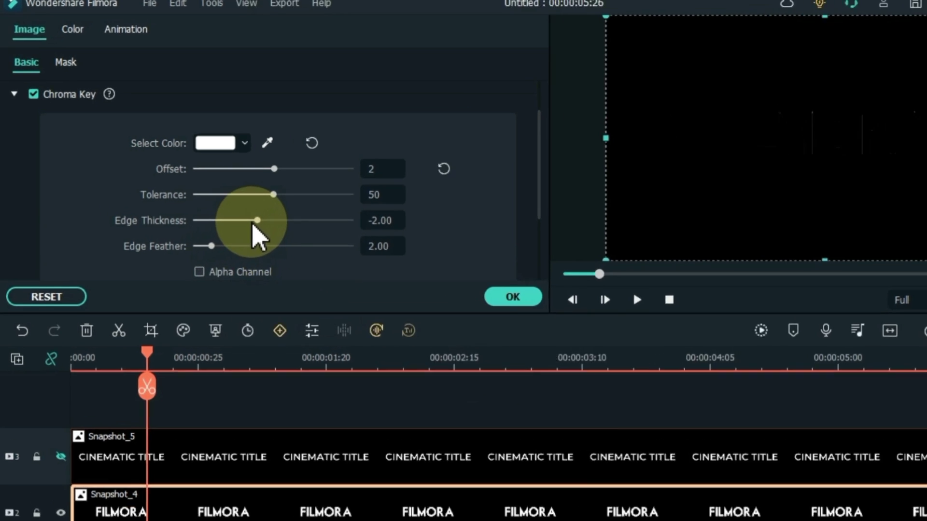
{"action": "left_click_drag", "start_coordinate": [218, 204], "coordinate": [247, 206]}
{"action": "mouse_move", "coordinate": [520, 308]}
{"action": "left_mouse_down"}
{"action": "mouse_move", "coordinate": [540, 312]}
{"action": "mouse_move", "coordinate": [516, 311]}
{"action": "left_mouse_up"}
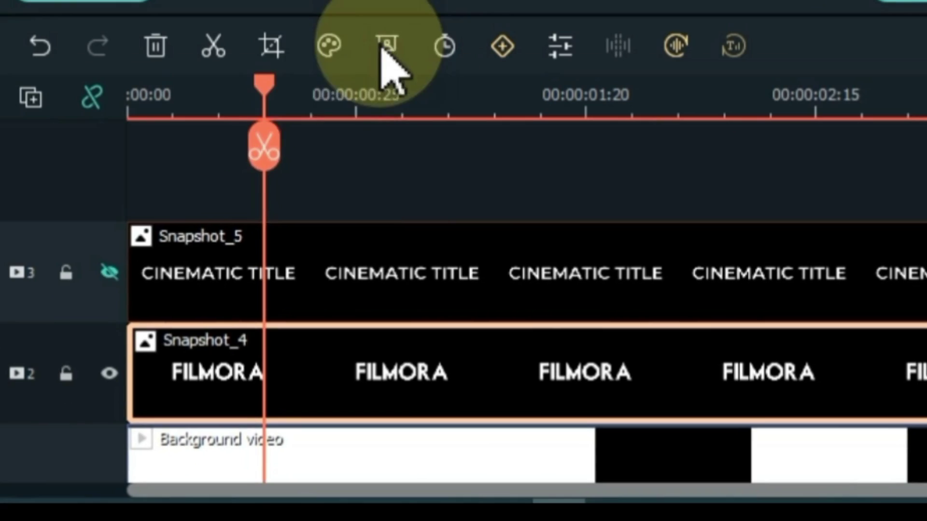
Step: Unhide track 3 and set Snapshot_5's blending mode to Screen at 100% opacity
{"action": "left_click", "coordinate": [109, 273]}
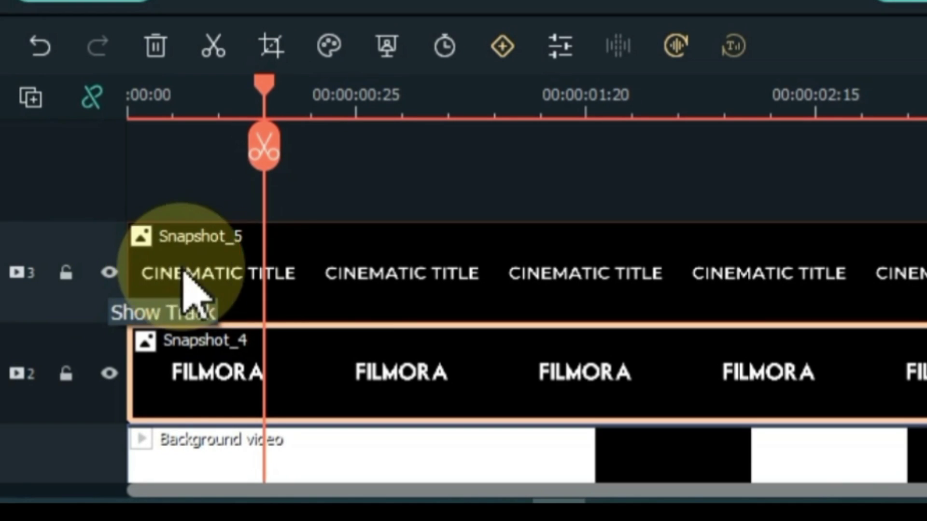
{"action": "left_click", "coordinate": [281, 280]}
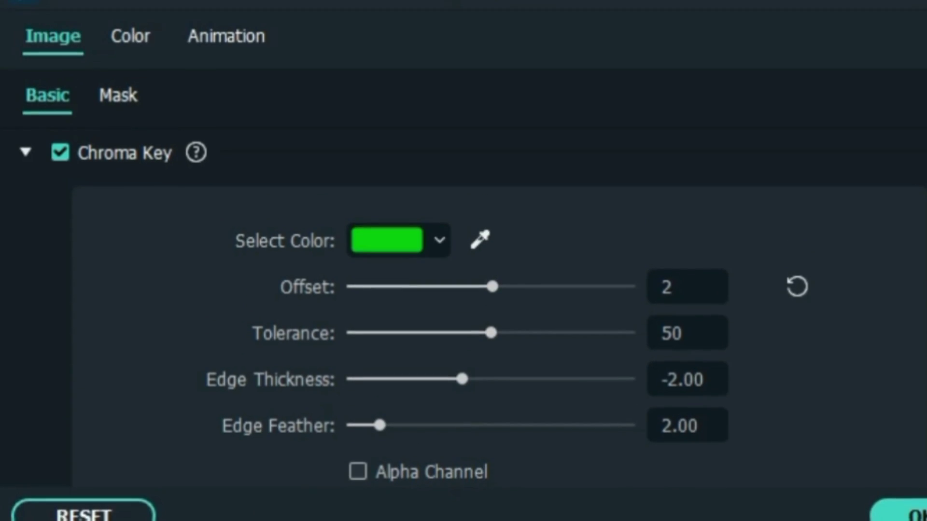
{"action": "left_click", "coordinate": [25, 153]}
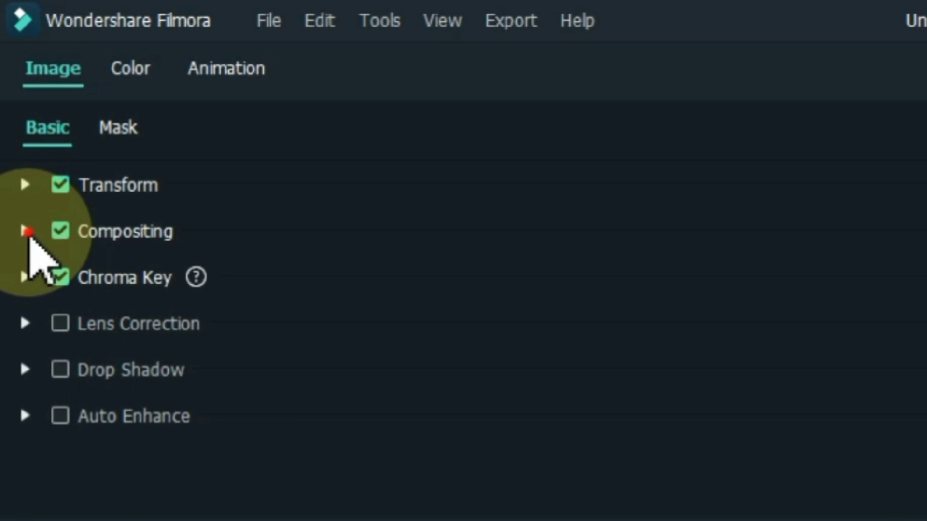
{"action": "left_click", "coordinate": [25, 230]}
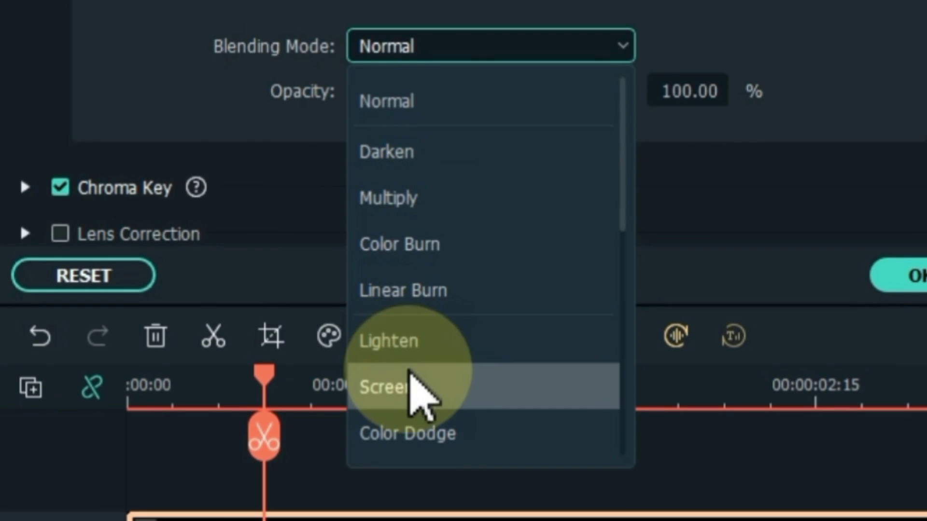
{"action": "left_click", "coordinate": [409, 386]}
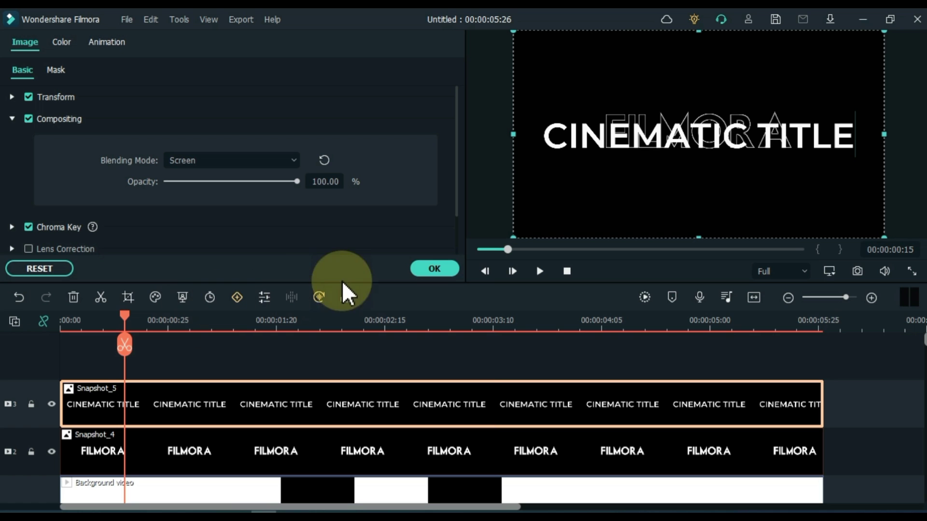
{"action": "left_click", "coordinate": [435, 269]}
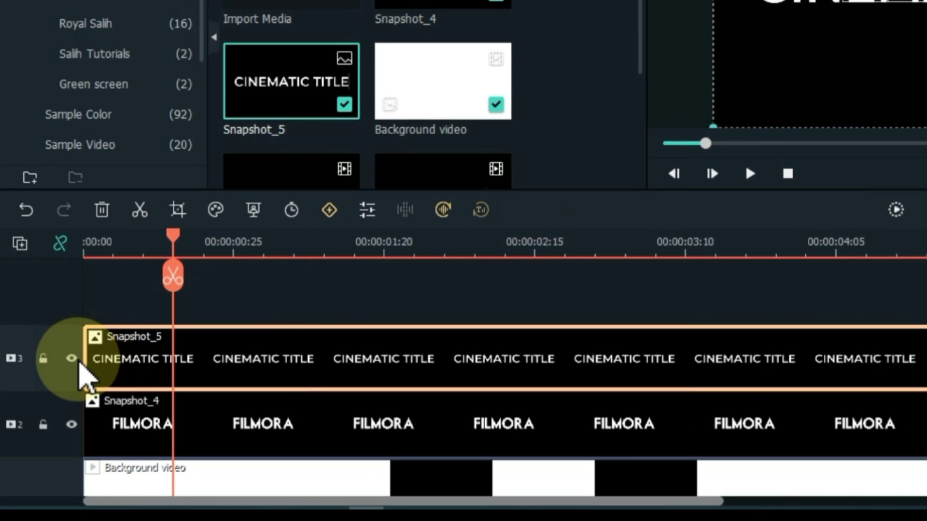
Step: Hide the CINEMATIC TITLE track and drop the Sound effect clip onto the audio track
{"action": "left_click", "coordinate": [72, 362]}
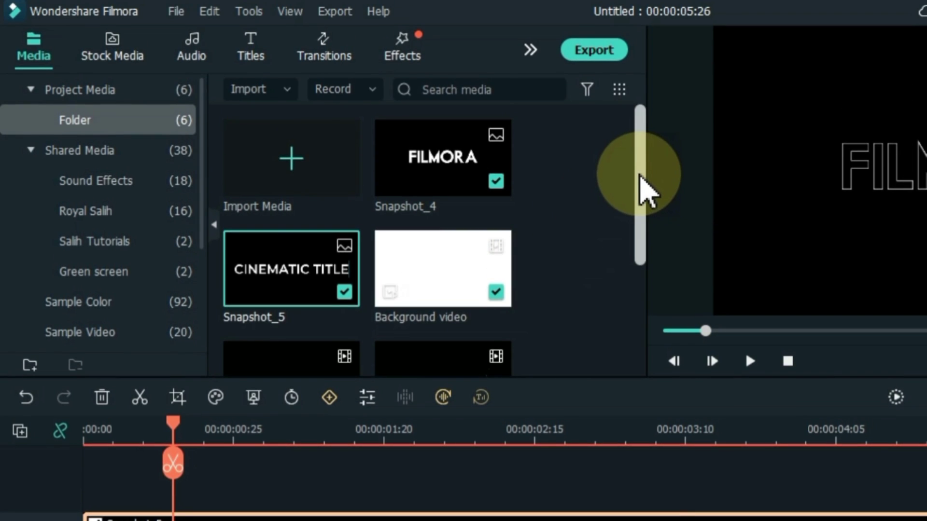
{"action": "left_click_drag", "start_coordinate": [637, 176], "coordinate": [642, 307]}
{"action": "left_click_drag", "start_coordinate": [270, 333], "coordinate": [151, 520]}
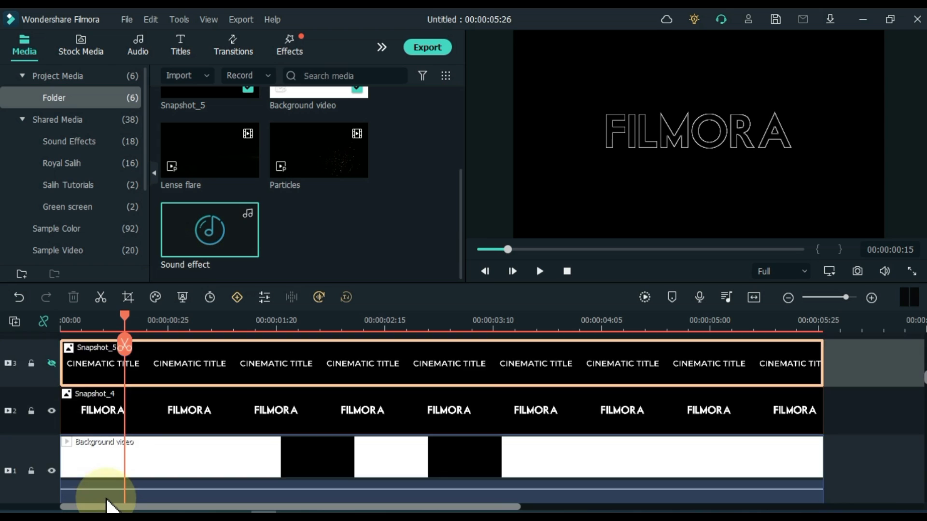
{"action": "left_click_drag", "start_coordinate": [106, 500], "coordinate": [61, 439]}
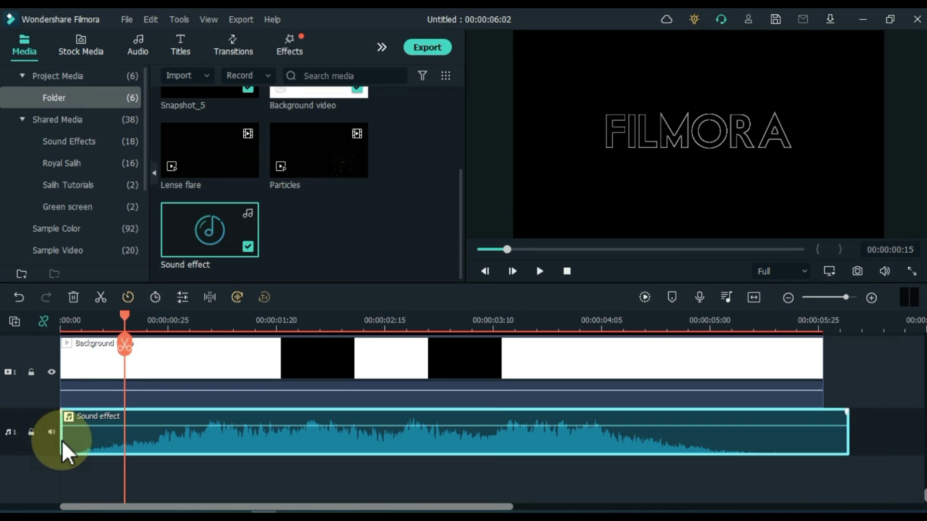
Step: Render and play back the timeline, then trim the Sound effect to end at 00:00:05:26
{"action": "left_click_drag", "start_coordinate": [125, 314], "coordinate": [52, 323]}
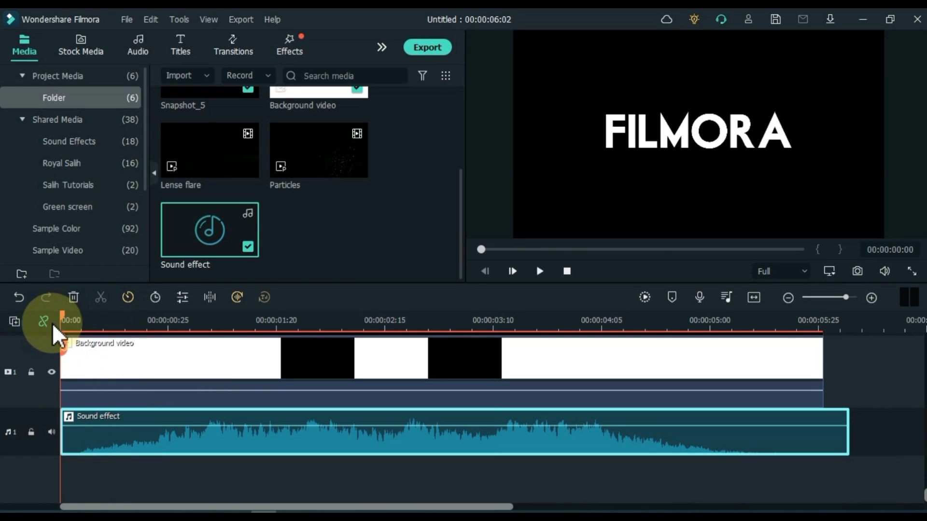
{"action": "key", "text": "Return"}
{"action": "left_click", "coordinate": [546, 274]}
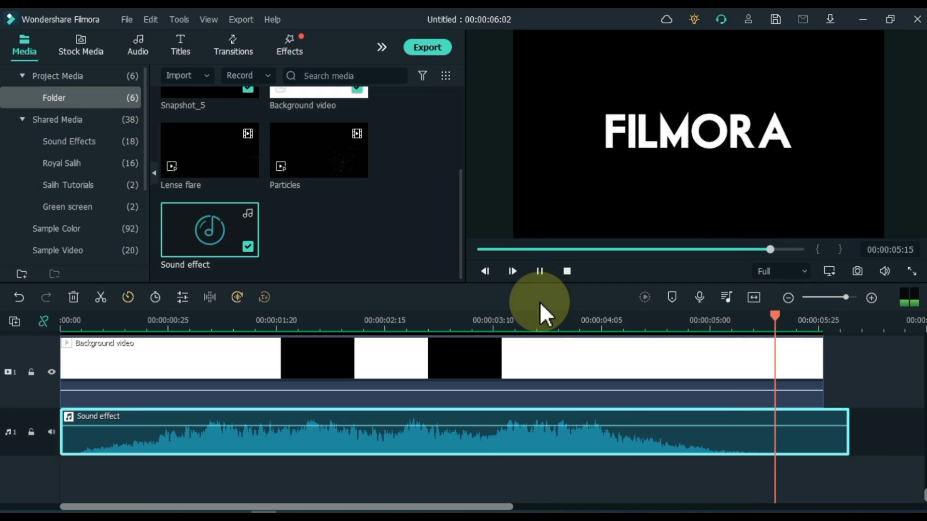
{"action": "scroll", "coordinate": [803, 441], "scroll_direction": "up", "scroll_amount": 2}
{"action": "left_click_drag", "start_coordinate": [844, 480], "coordinate": [822, 481]}
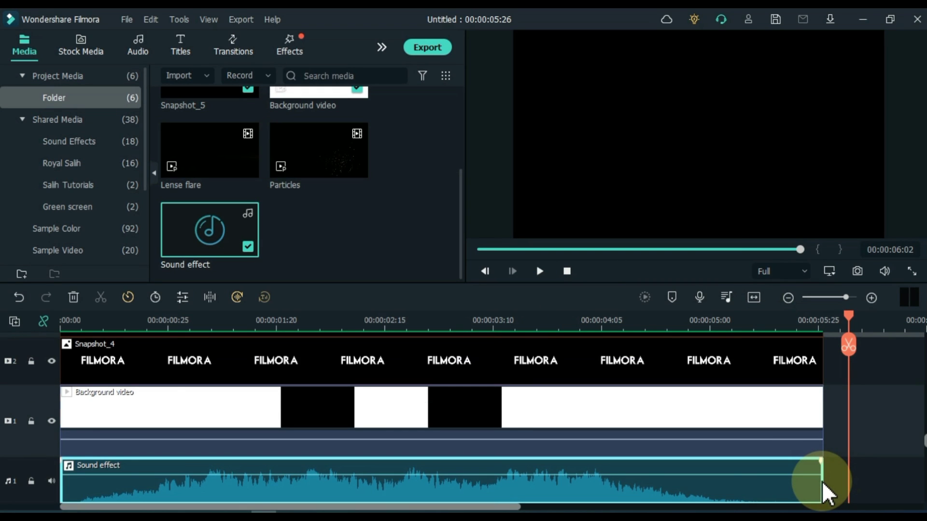
{"action": "key", "text": "Home"}
Step: Add a custom starting keyframe on Snapshot_4 with Scale 400% and Rotate 45°
{"action": "scroll", "coordinate": [82, 453], "scroll_direction": "up", "scroll_amount": 2}
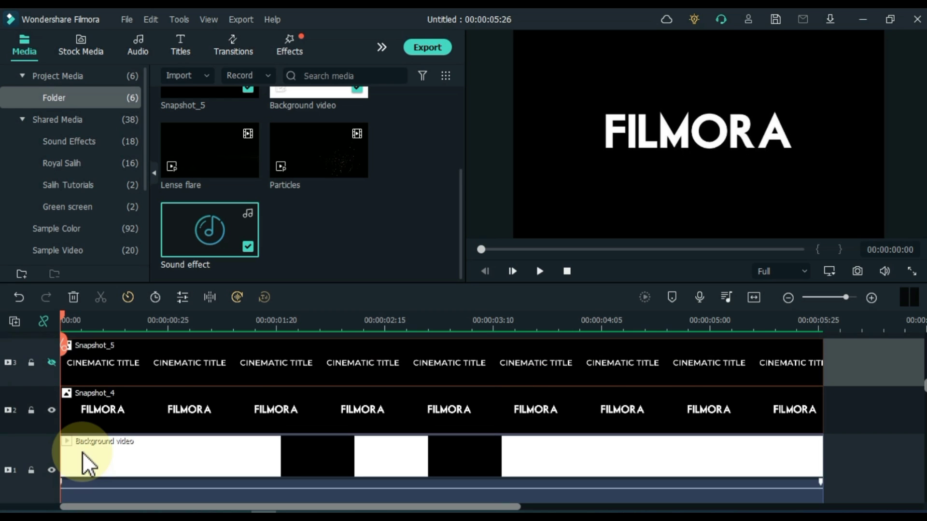
{"action": "double_click", "coordinate": [93, 419]}
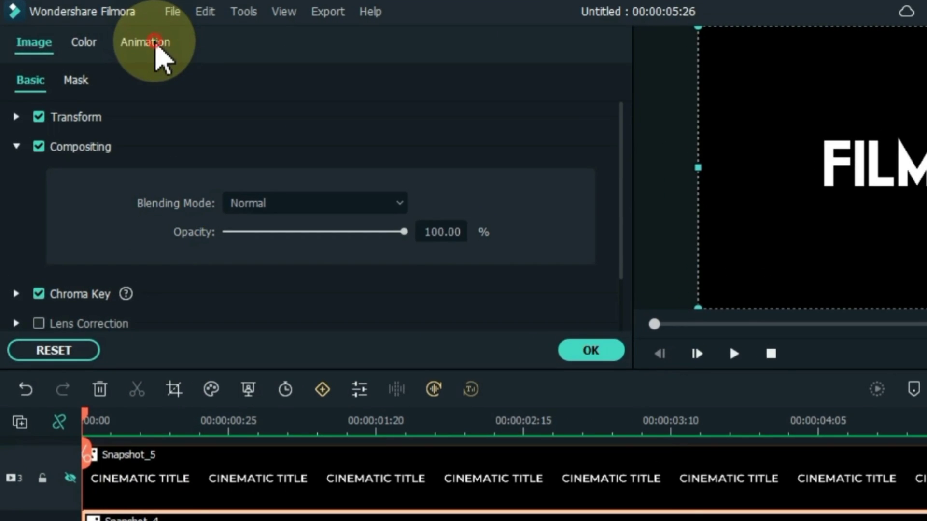
{"action": "left_click", "coordinate": [146, 42]}
{"action": "left_click", "coordinate": [109, 81]}
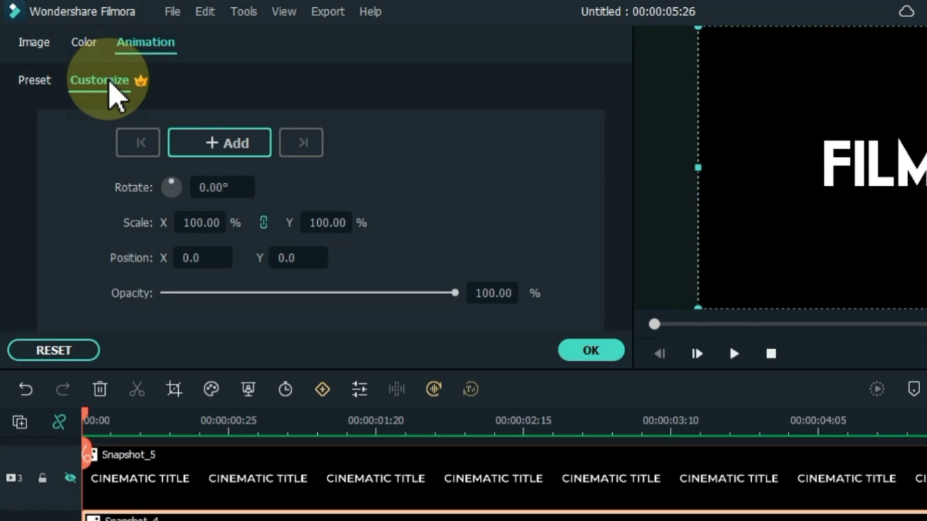
{"action": "left_click", "coordinate": [202, 138]}
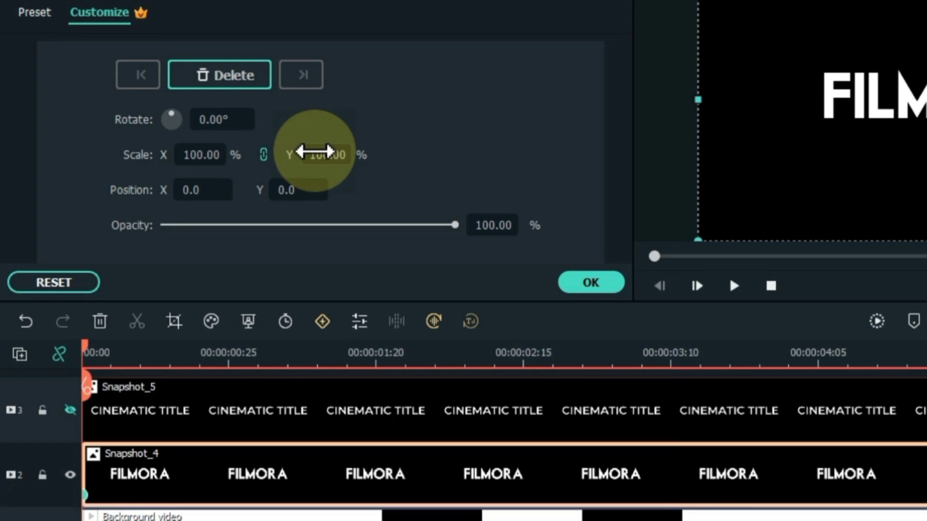
{"action": "left_click_drag", "start_coordinate": [326, 151], "coordinate": [403, 158]}
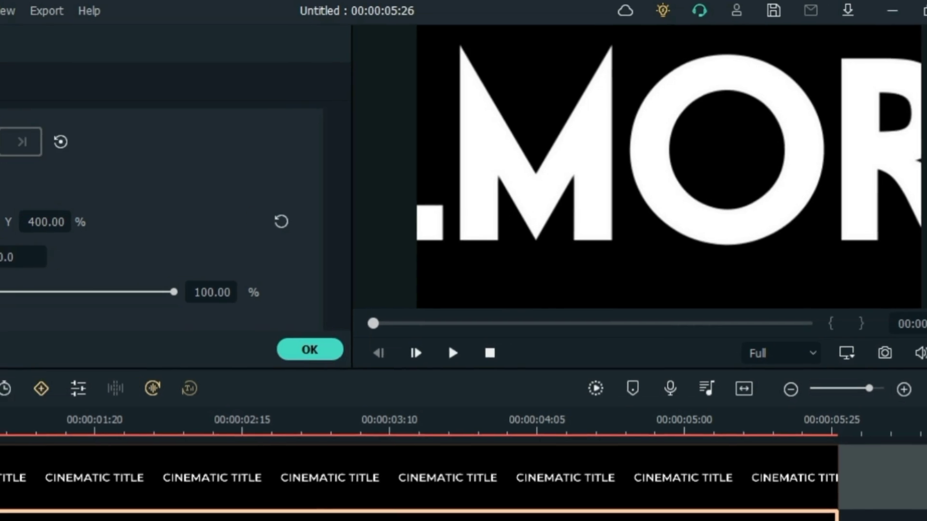
{"action": "left_click", "coordinate": [0, 189]}
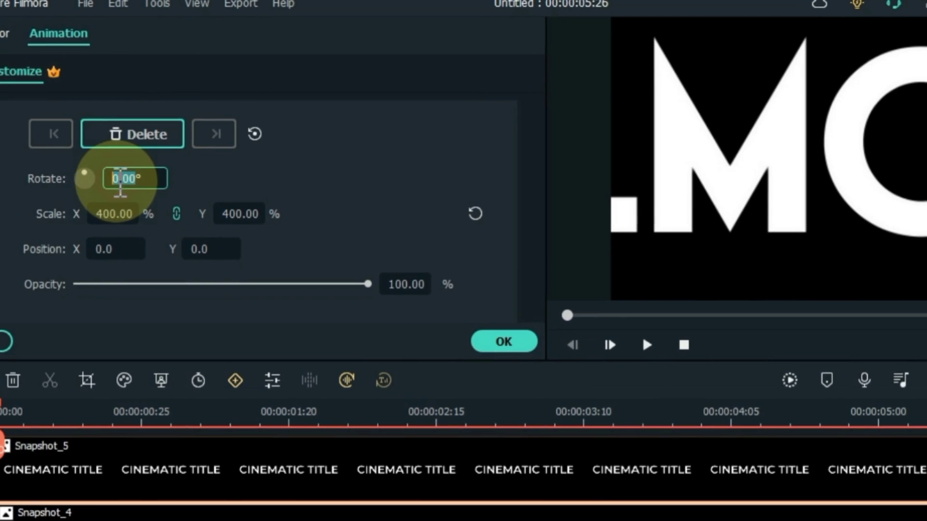
{"action": "key", "text": "Return"}
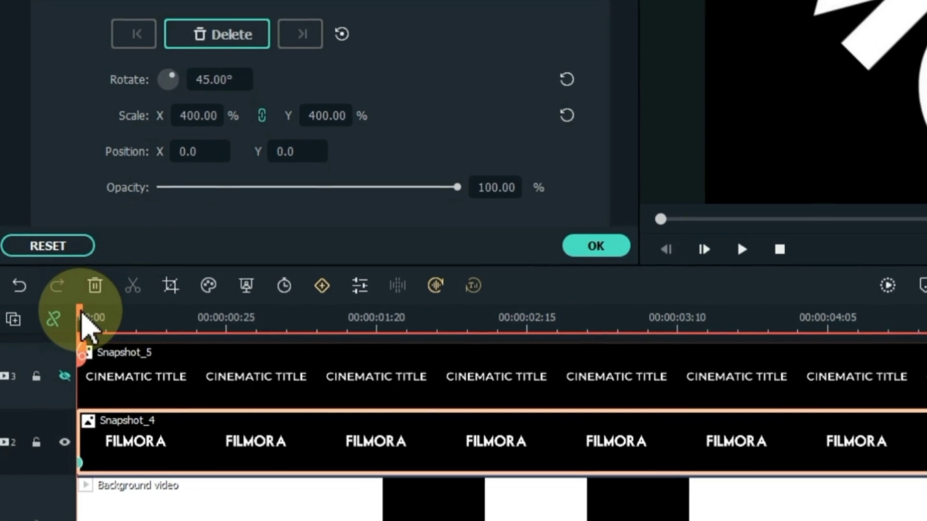
{"action": "left_click_drag", "start_coordinate": [3, 411], "coordinate": [56, 410]}
Step: At about one second, keyframe FILMORA back to 0° rotation and 100% scale, then confirm with OK
{"action": "left_click_drag", "start_coordinate": [146, 309], "coordinate": [275, 311]}
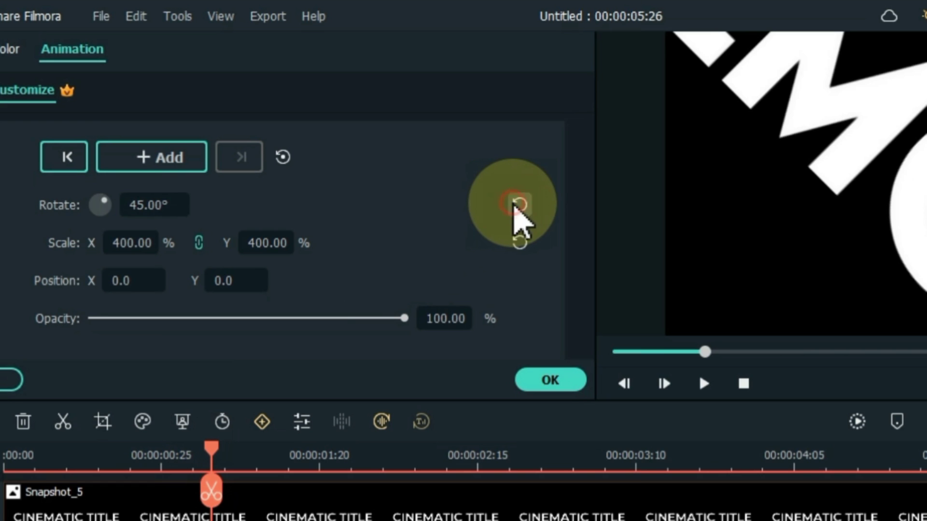
{"action": "left_click", "coordinate": [516, 205]}
{"action": "left_click", "coordinate": [522, 243]}
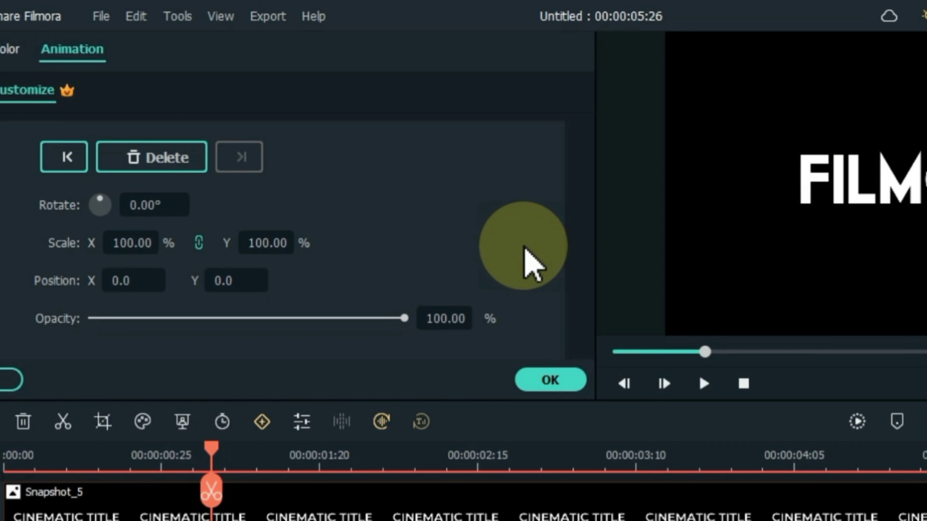
{"action": "left_click", "coordinate": [550, 380]}
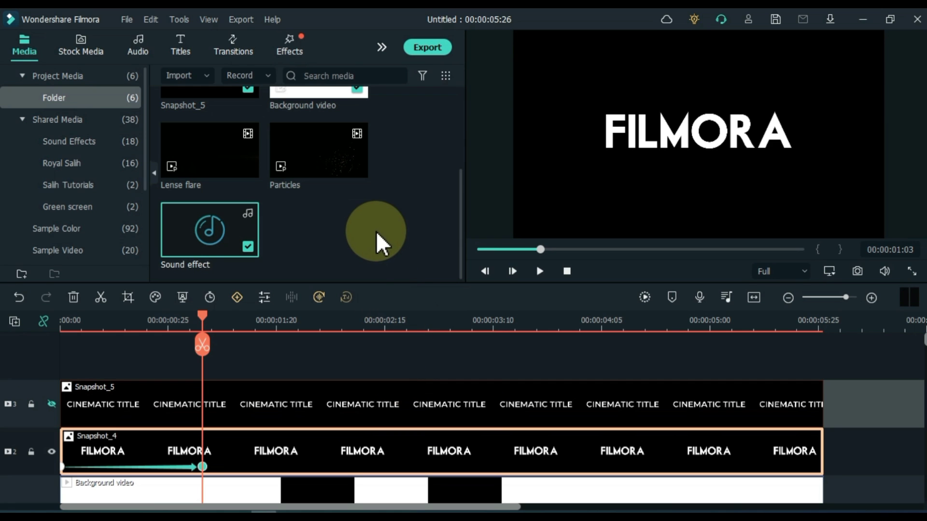
Step: Place the Lense flare clip on a new track above Snapshot_5
{"action": "left_click", "coordinate": [376, 231]}
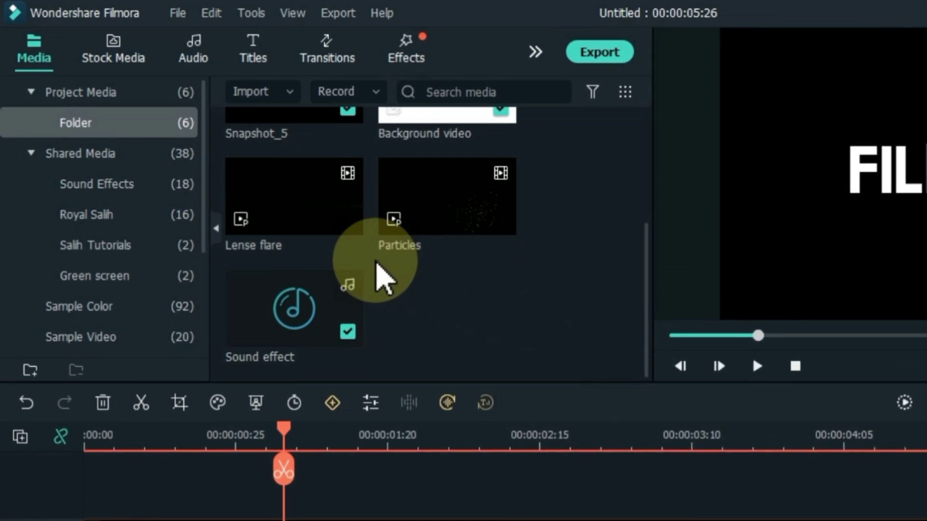
{"action": "left_click_drag", "start_coordinate": [328, 246], "coordinate": [113, 520]}
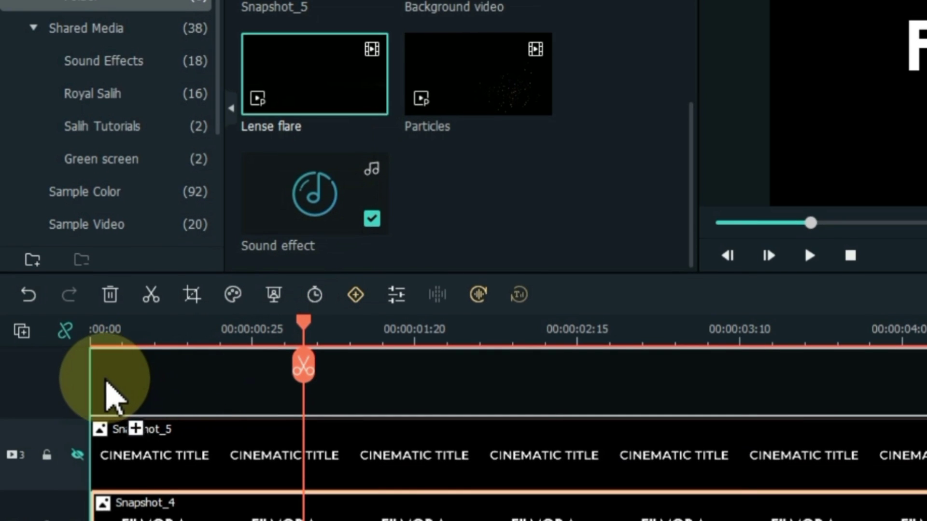
{"action": "left_click_drag", "start_coordinate": [106, 381], "coordinate": [80, 381]}
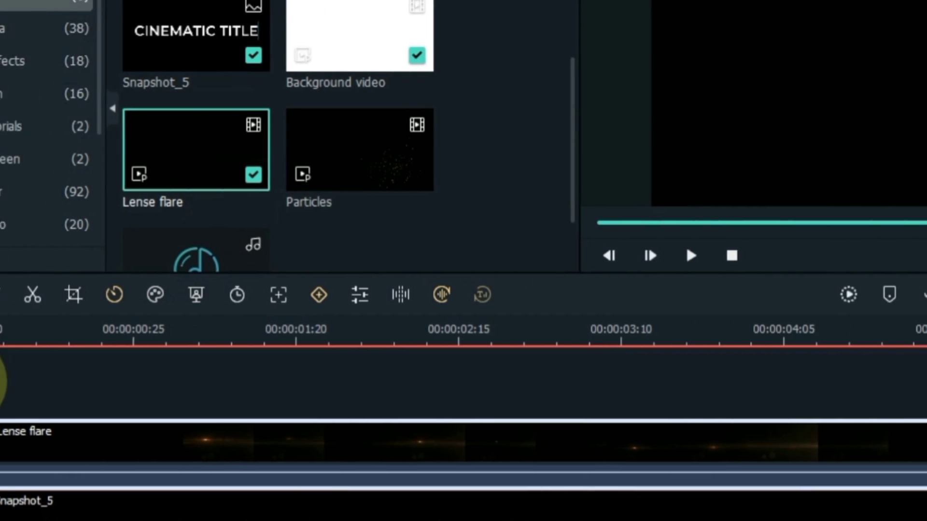
Step: Split Lense flare at 00:00:05:26 and delete the piece running past the end
{"action": "left_click", "coordinate": [778, 369]}
{"action": "left_click", "coordinate": [809, 448]}
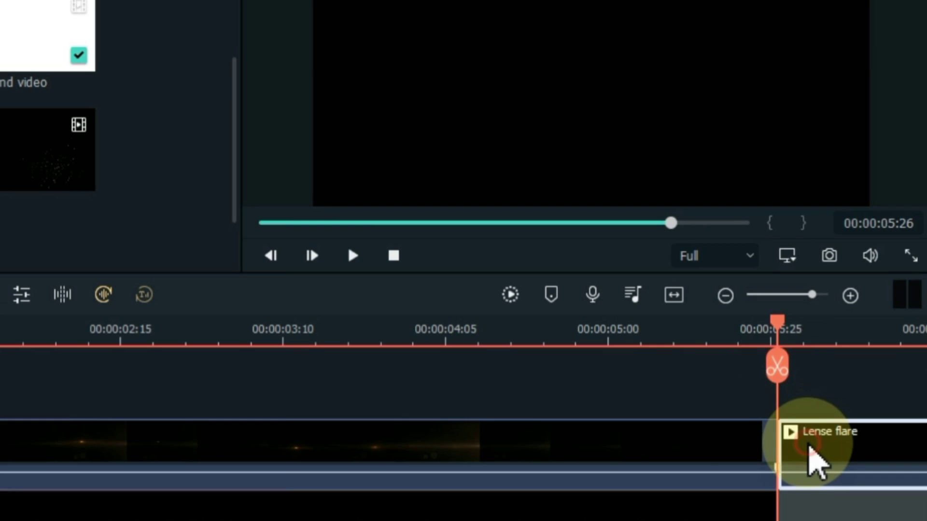
{"action": "right_click", "coordinate": [812, 463]}
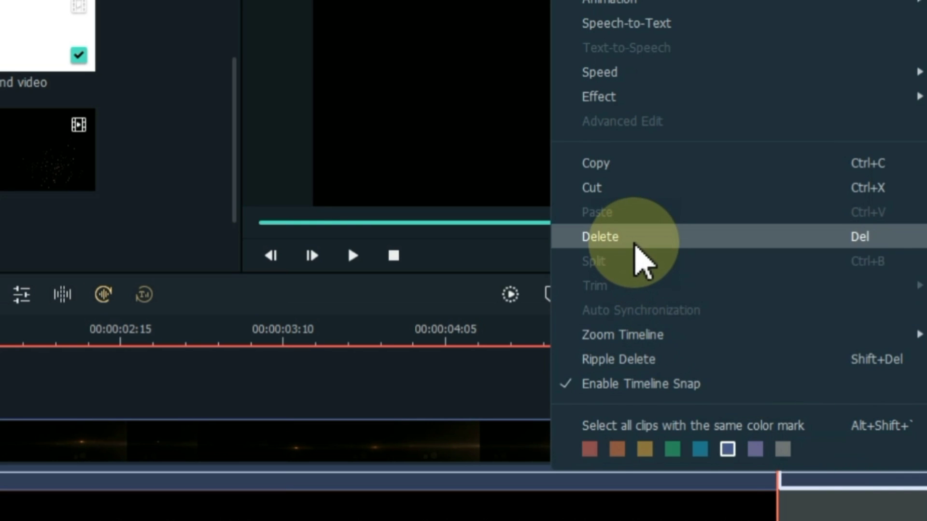
{"action": "left_click", "coordinate": [635, 244]}
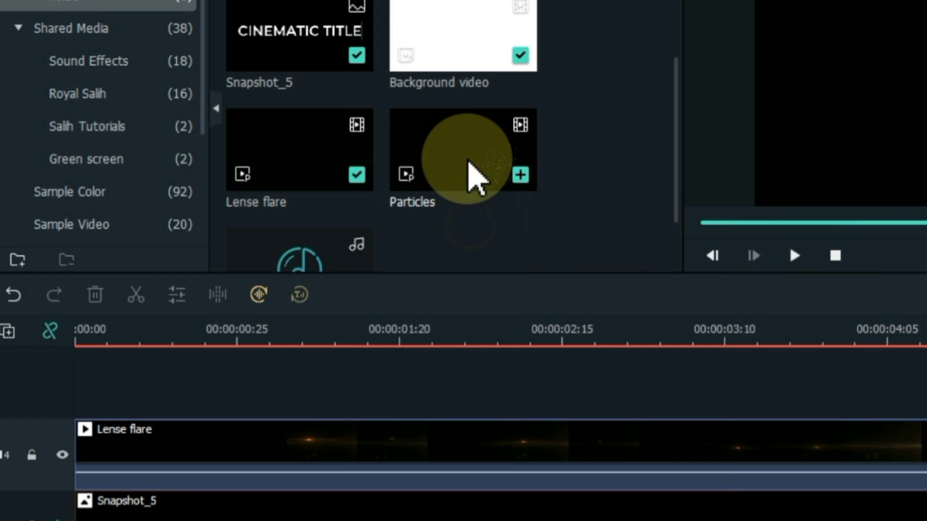
Step: Place Particles on new track 5 above Lense flare and delete its part past 00:00:05:26
{"action": "left_click_drag", "start_coordinate": [30, 176], "coordinate": [0, 313]}
{"action": "left_click_drag", "start_coordinate": [438, 313], "coordinate": [203, 466]}
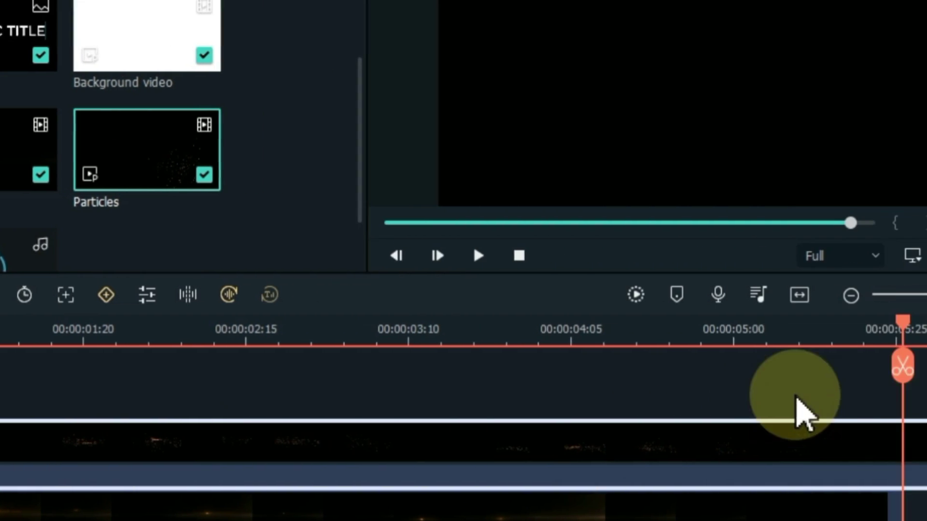
{"action": "left_click", "coordinate": [868, 366]}
{"action": "left_click", "coordinate": [894, 459]}
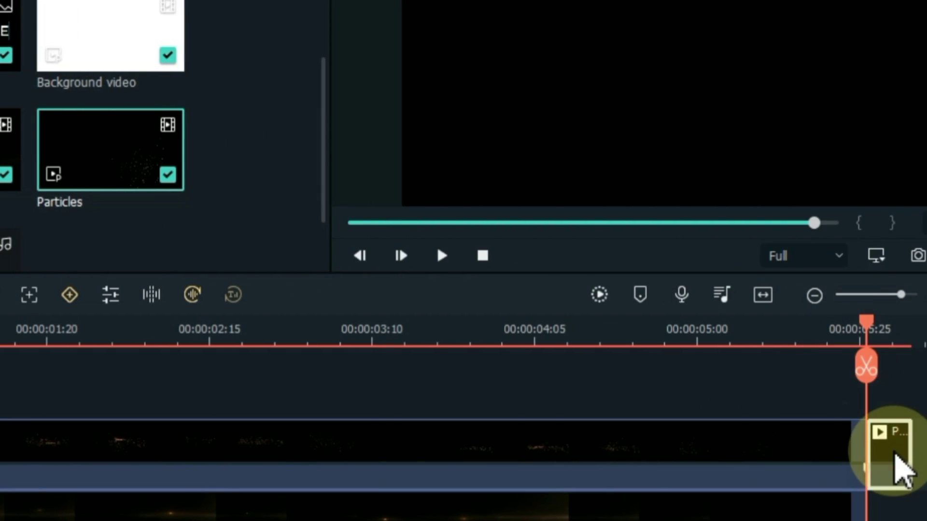
{"action": "key", "text": "Delete"}
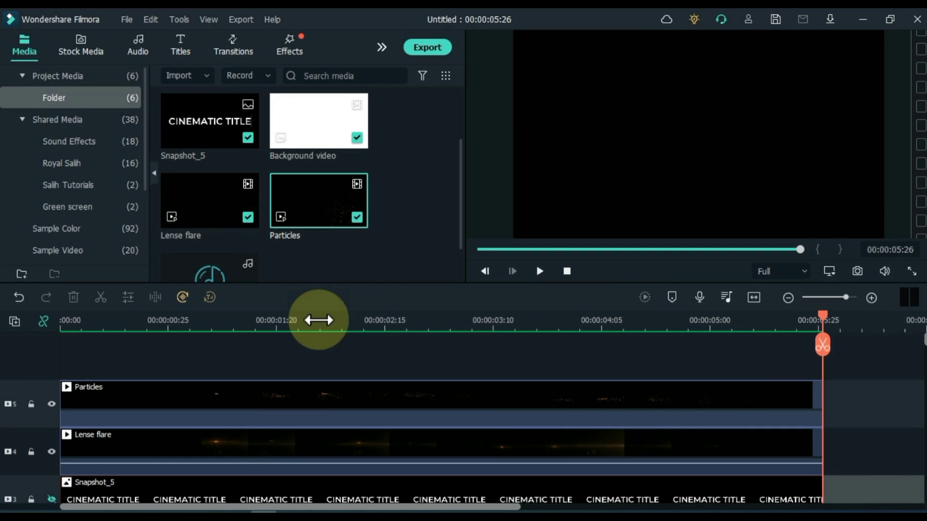
{"action": "left_click_drag", "start_coordinate": [140, 327], "coordinate": [45, 331]}
Step: Set the Compositing blending mode of both Particles and Lense flare to Screen and apply
{"action": "double_click", "coordinate": [259, 392]}
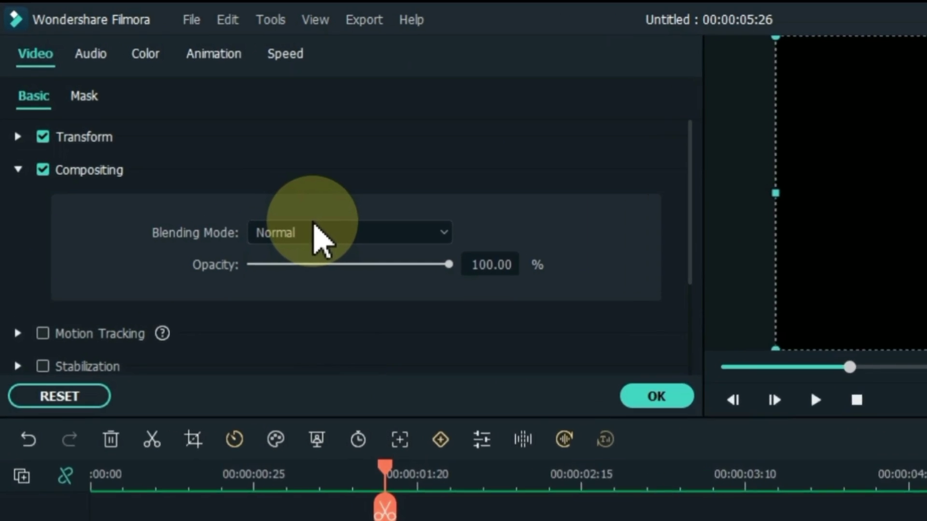
{"action": "left_click", "coordinate": [208, 160]}
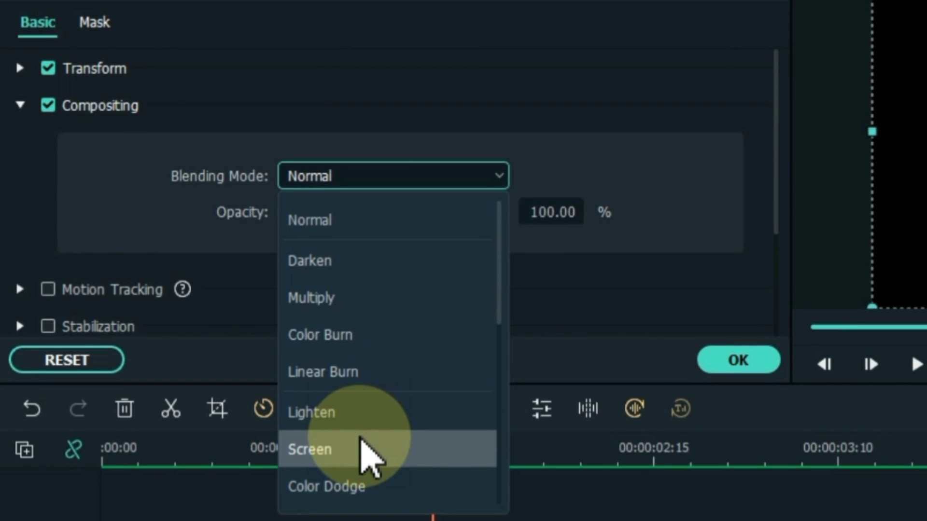
{"action": "left_click", "coordinate": [370, 454]}
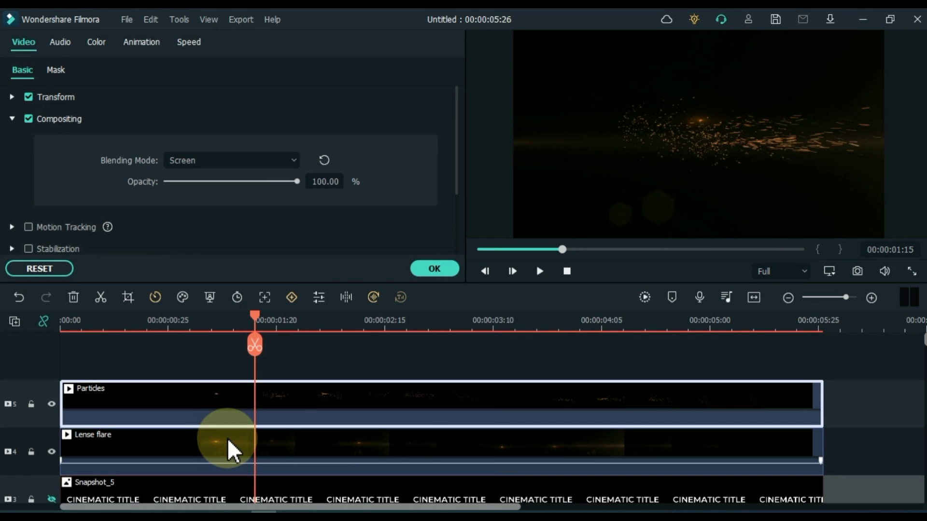
{"action": "left_click", "coordinate": [228, 438]}
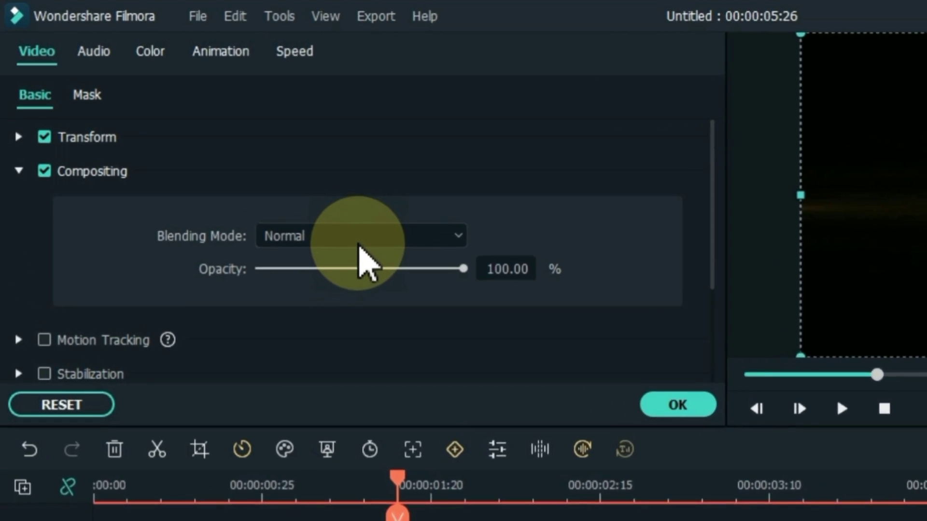
{"action": "left_click", "coordinate": [230, 165]}
{"action": "left_click", "coordinate": [386, 512]}
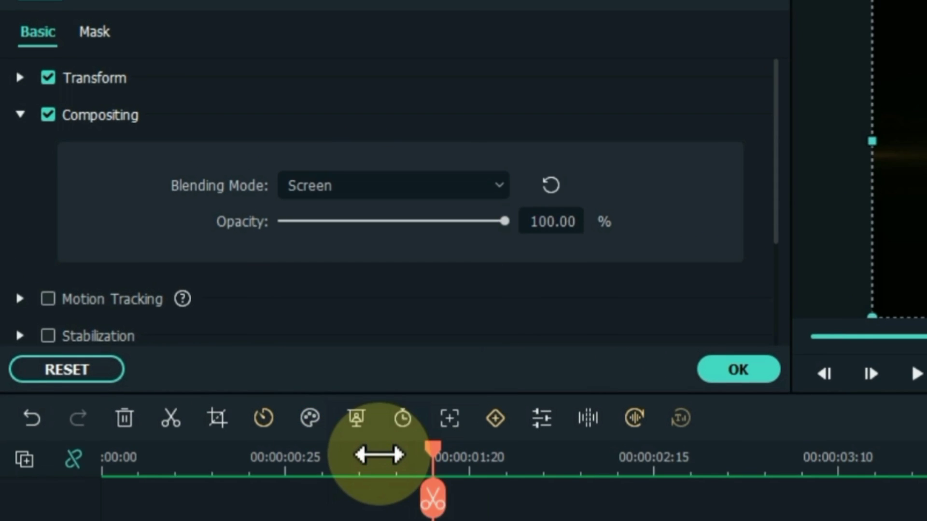
{"action": "left_click", "coordinate": [738, 371]}
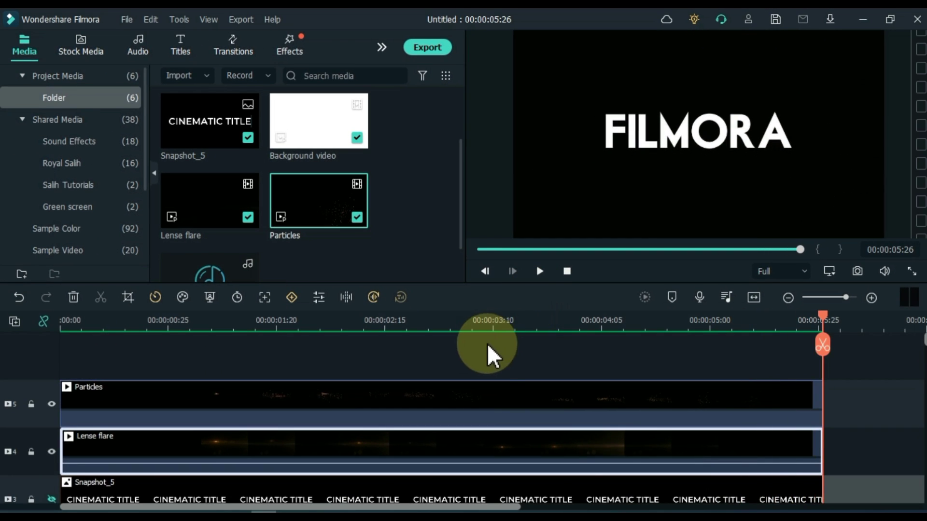
Step: Unhide track 3, split Snapshot_5 at about 00:00:03:10, and delete the left part
{"action": "scroll", "coordinate": [488, 344], "scroll_direction": "down", "scroll_amount": 3}
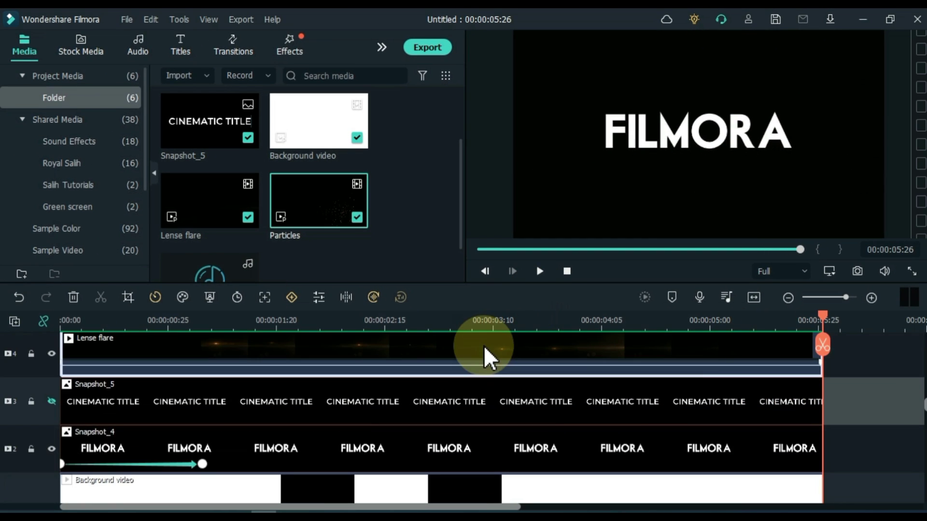
{"action": "left_click", "coordinate": [51, 400]}
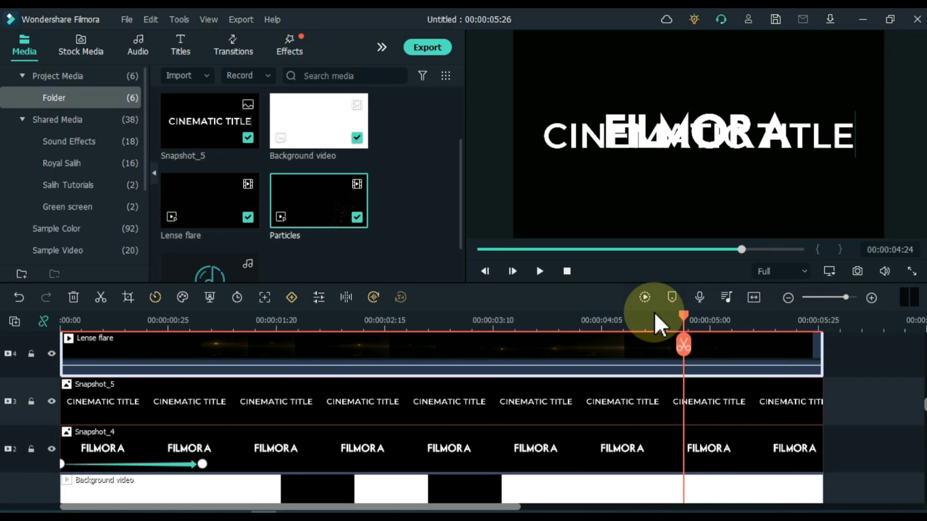
{"action": "left_click_drag", "start_coordinate": [594, 311], "coordinate": [497, 299]}
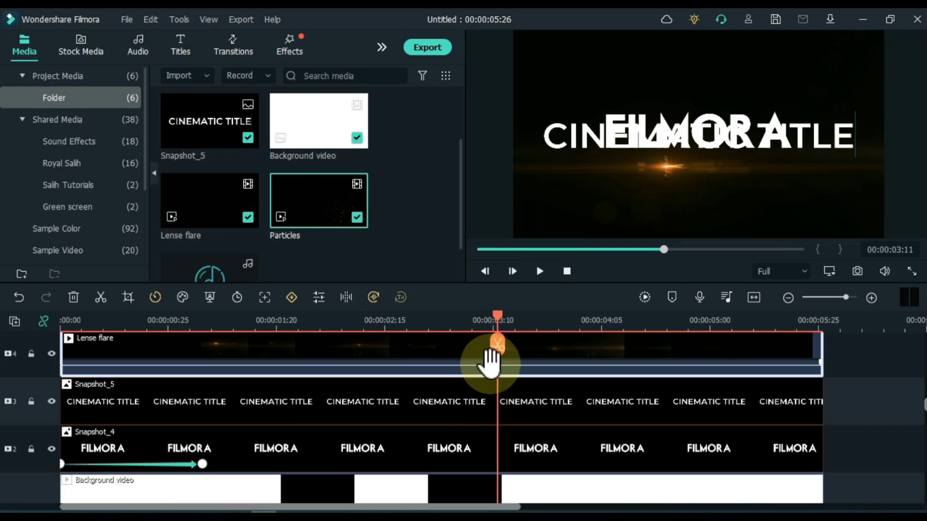
{"action": "left_click", "coordinate": [478, 398]}
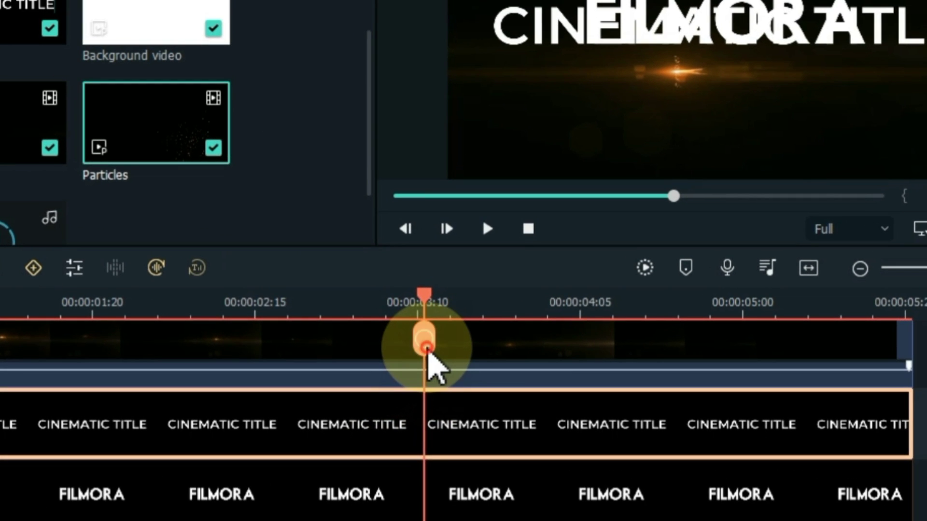
{"action": "left_click", "coordinate": [425, 344]}
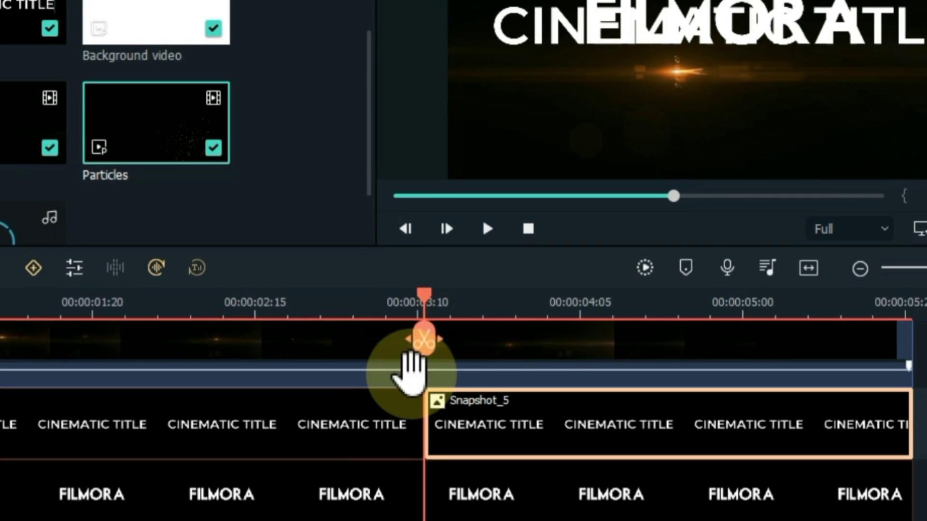
{"action": "left_click", "coordinate": [388, 426]}
{"action": "right_click", "coordinate": [389, 427]}
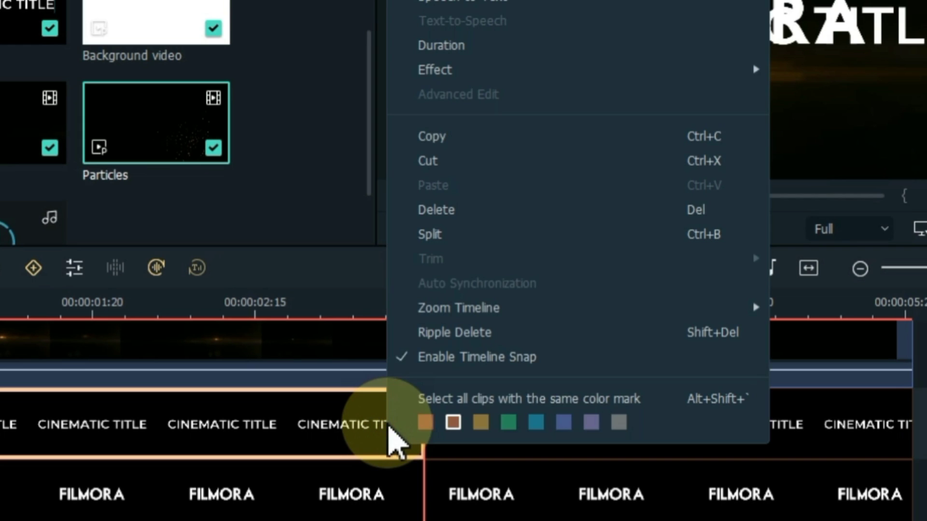
{"action": "left_click", "coordinate": [437, 212]}
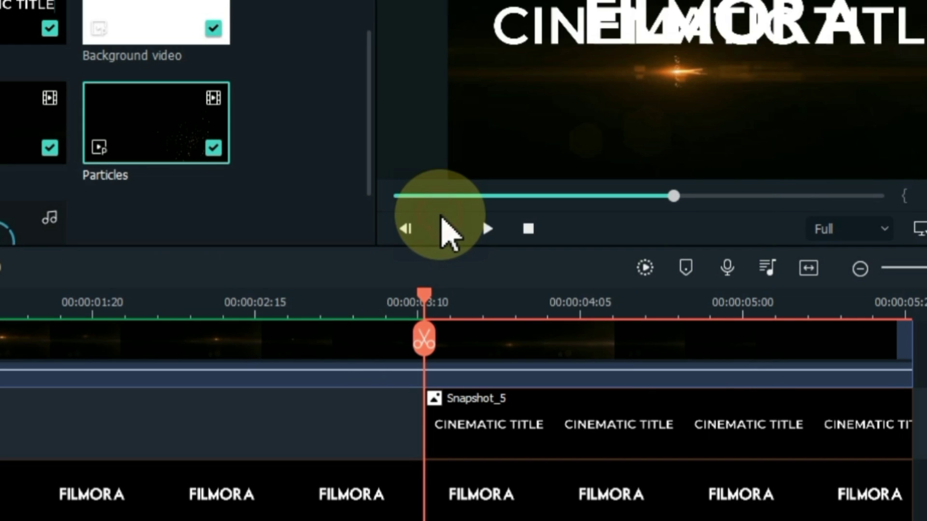
Step: Keyframe CINEMATIC TITLE's start at 46.50% scale, position 41.0/-57.6, and 0% opacity
{"action": "left_click", "coordinate": [457, 438]}
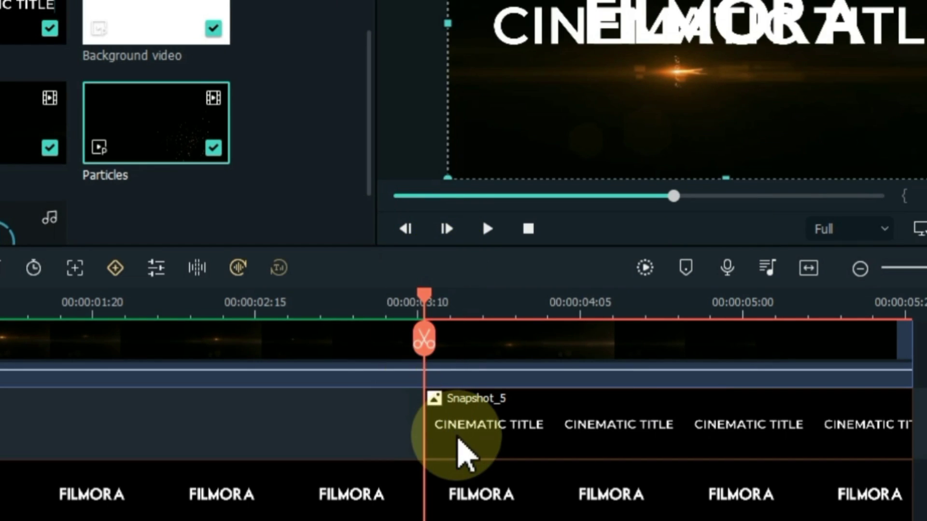
{"action": "double_click", "coordinate": [458, 440]}
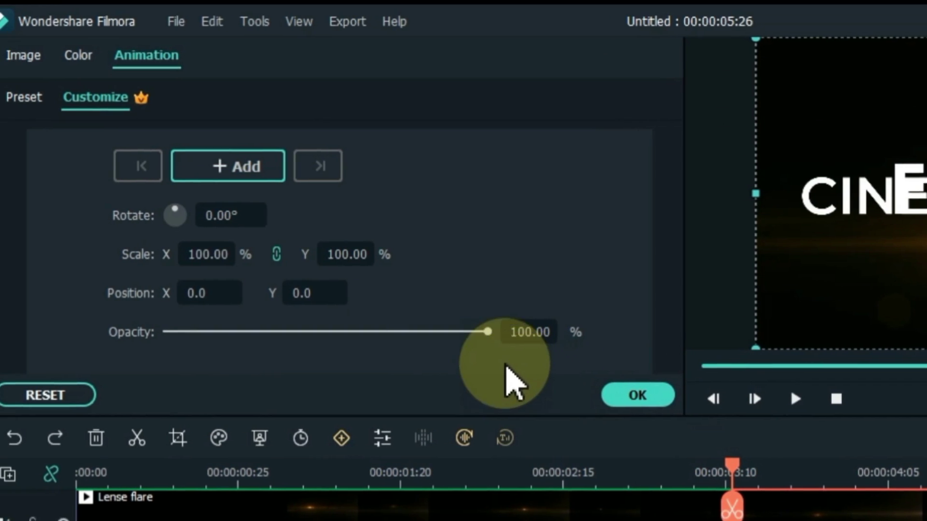
{"action": "left_click_drag", "start_coordinate": [317, 302], "coordinate": [268, 308]}
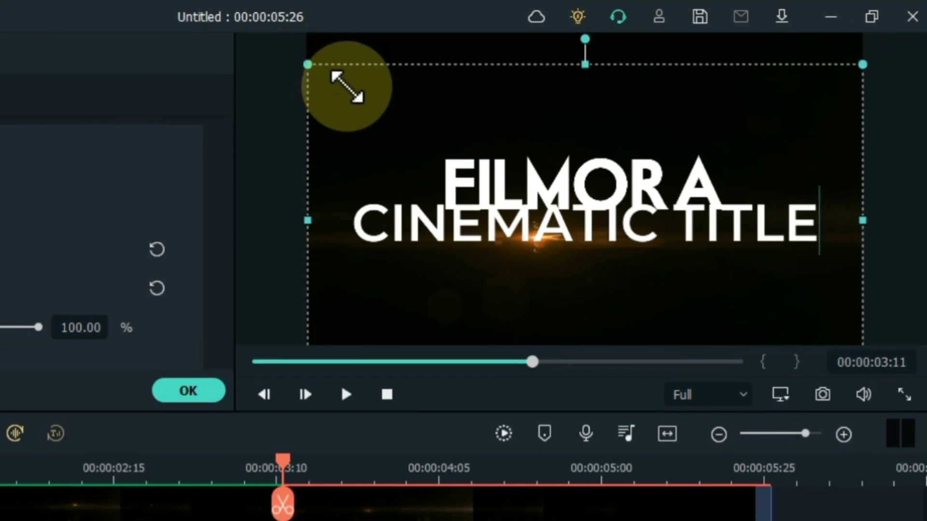
{"action": "left_click_drag", "start_coordinate": [419, 130], "coordinate": [558, 207]}
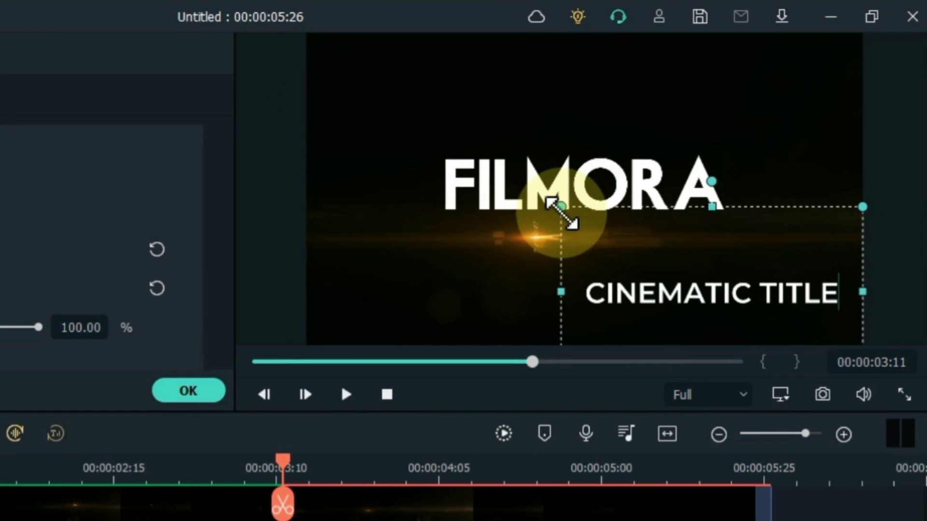
{"action": "left_click_drag", "start_coordinate": [851, 204], "coordinate": [812, 231]}
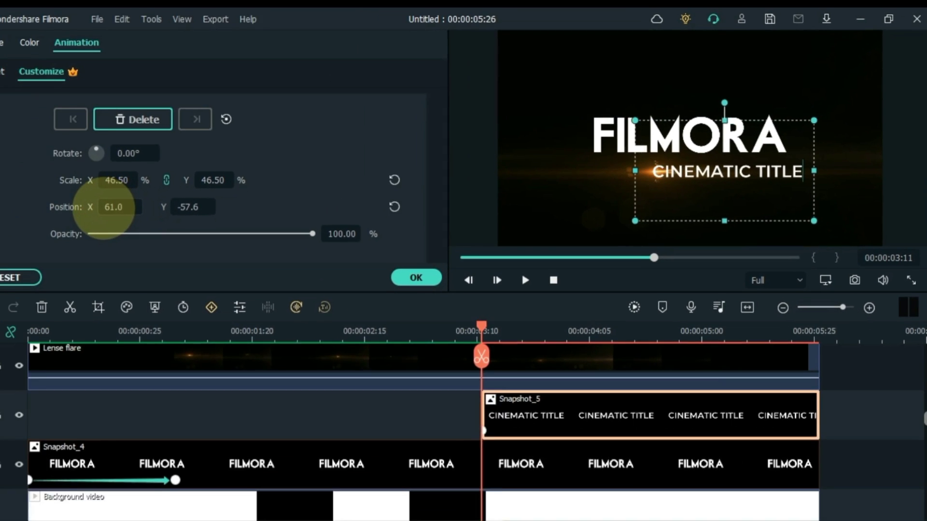
{"action": "left_click_drag", "start_coordinate": [103, 209], "coordinate": [152, 201]}
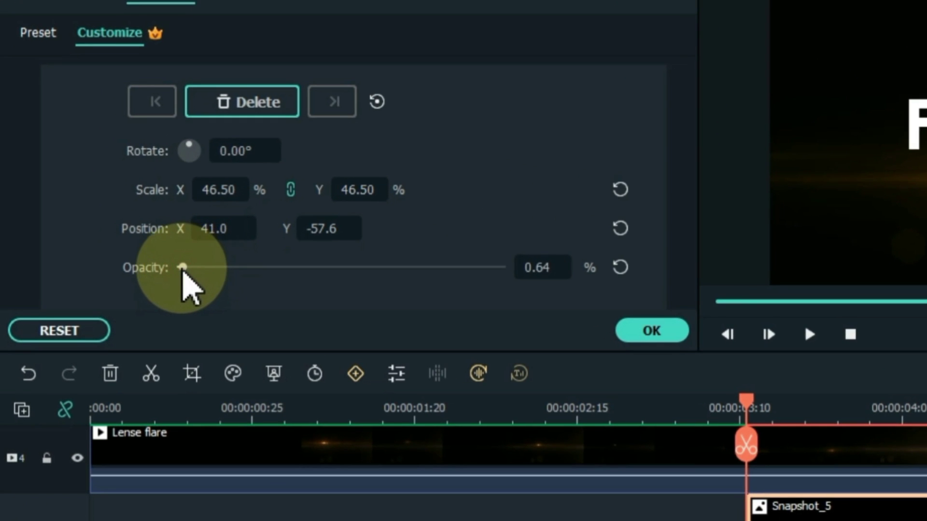
{"action": "left_click_drag", "start_coordinate": [183, 269], "coordinate": [160, 268]}
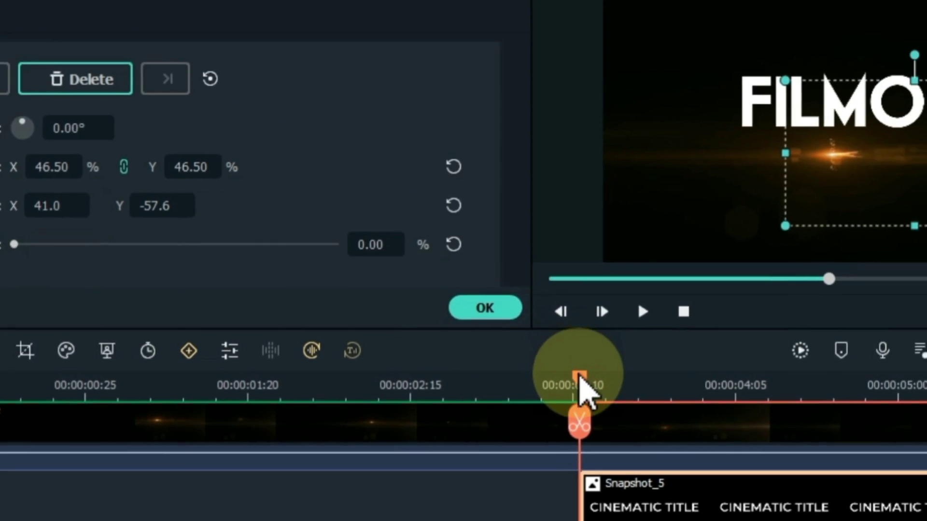
{"action": "left_click_drag", "start_coordinate": [579, 378], "coordinate": [895, 409]}
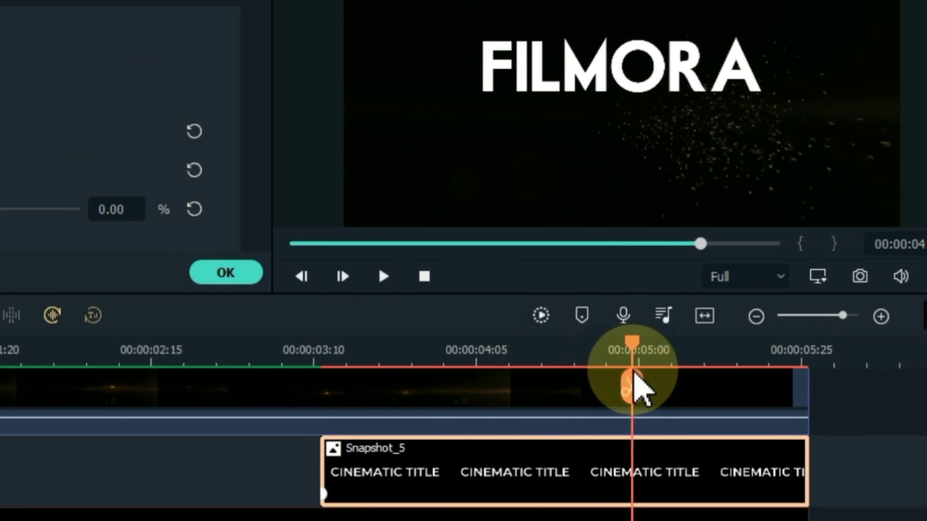
Step: Set the title's opacity to 100% near 00:00:05:06, then play from 00:00:02:28 to check the fade
{"action": "left_click_drag", "start_coordinate": [640, 388], "coordinate": [682, 386]}
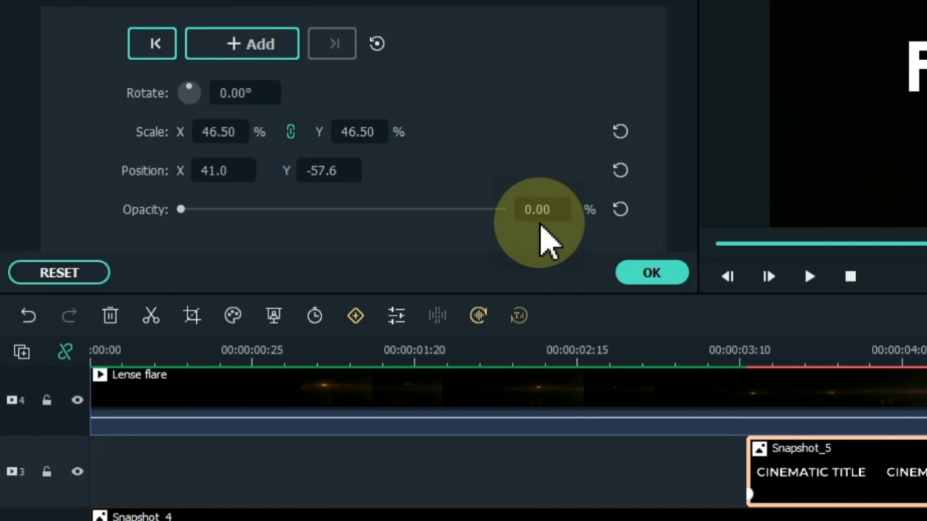
{"action": "left_click", "coordinate": [620, 210]}
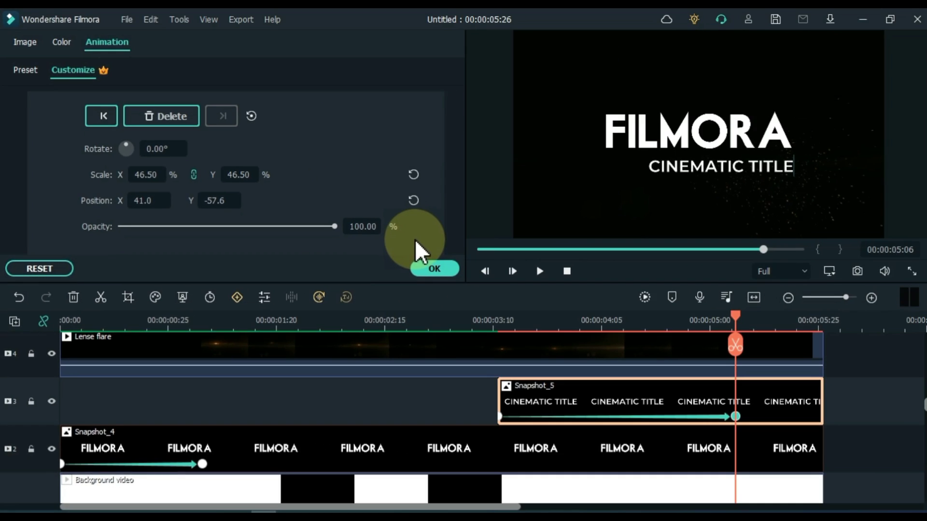
{"action": "left_click", "coordinate": [441, 323]}
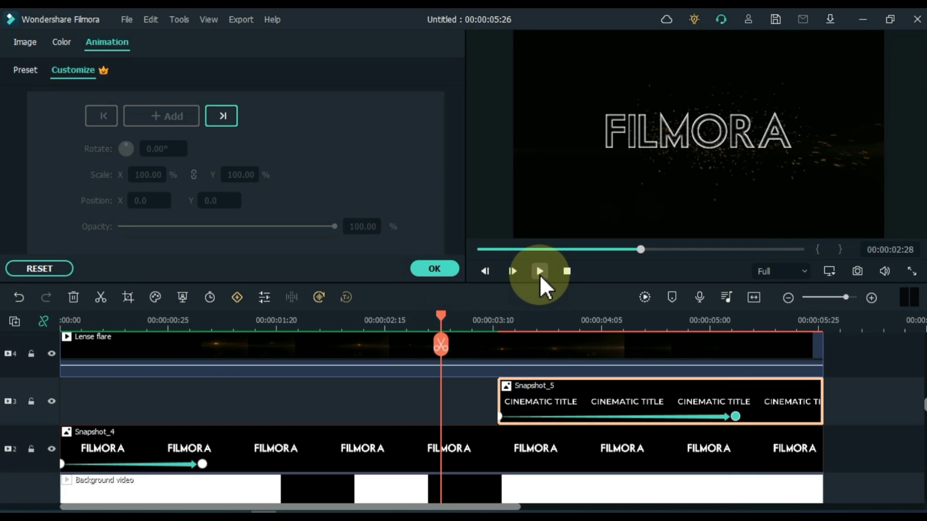
{"action": "left_click", "coordinate": [540, 271]}
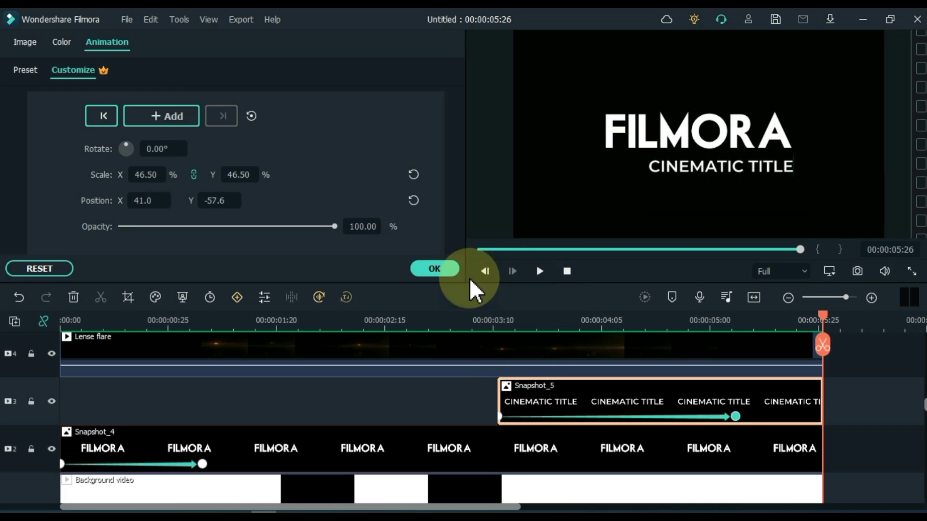
Step: Close the title's settings with OK and play the whole intro from 00:00:00:00
{"action": "left_click", "coordinate": [445, 271]}
{"action": "left_click_drag", "start_coordinate": [821, 319], "coordinate": [29, 334]}
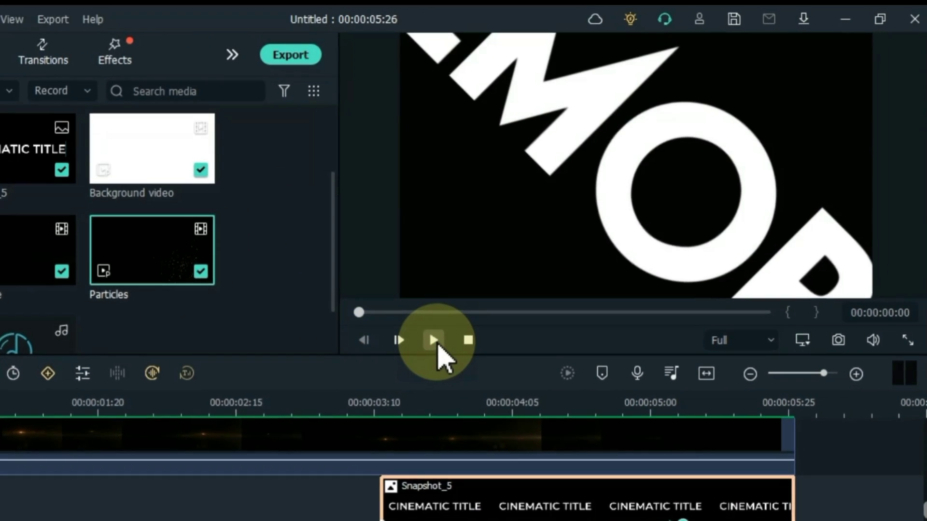
{"action": "left_click", "coordinate": [540, 271]}
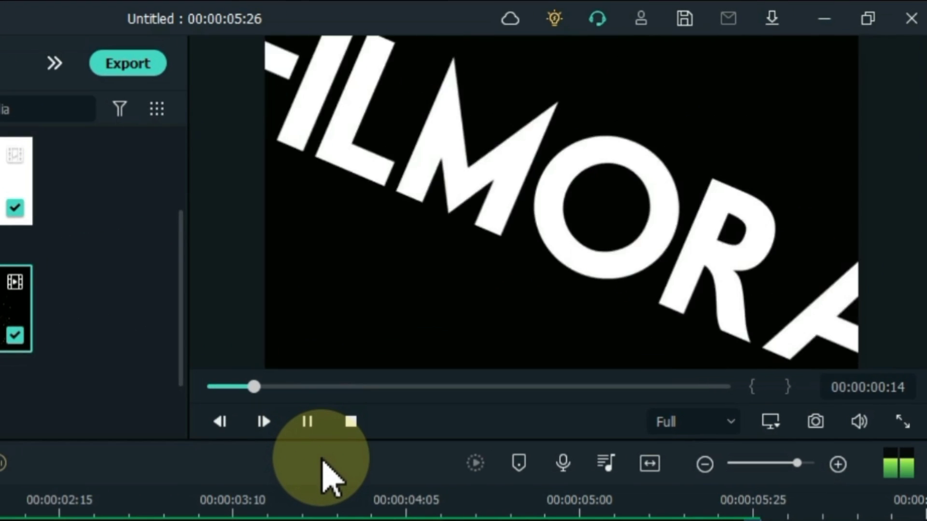